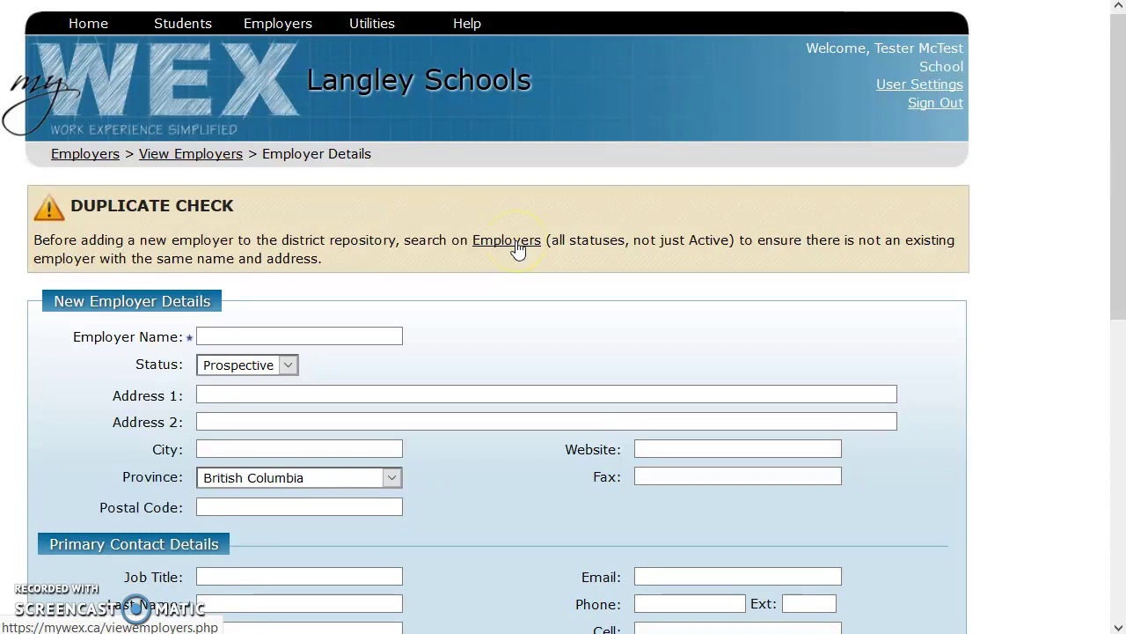
- Open the employer list from the duplicate check notice and search for employer names containing "langle"
click(518, 247)
click(226, 256)
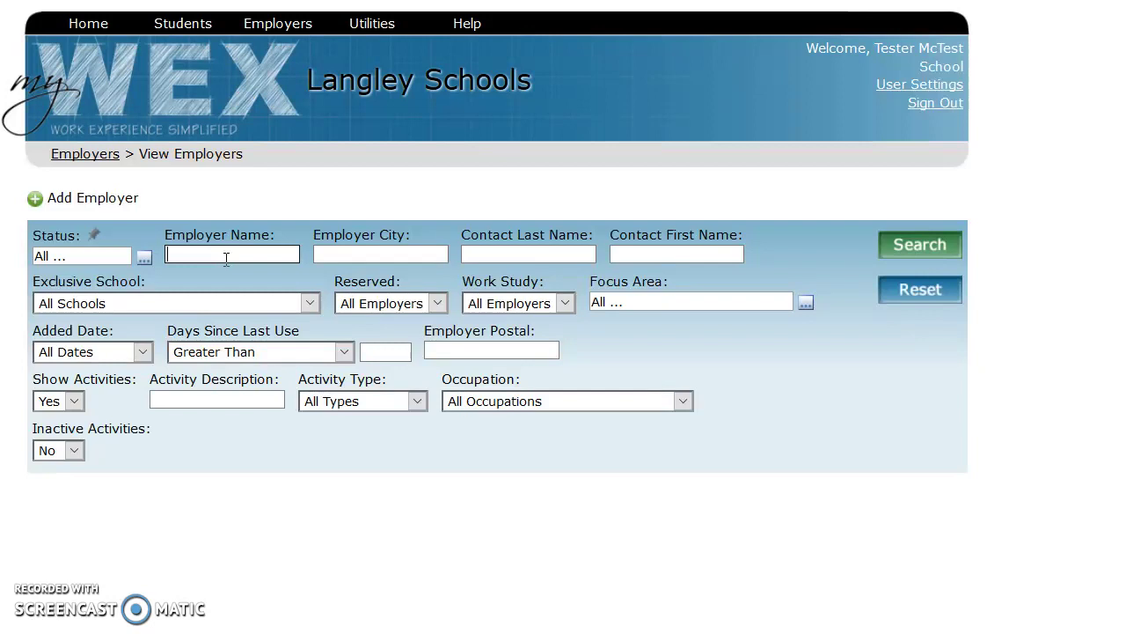
text(langley)
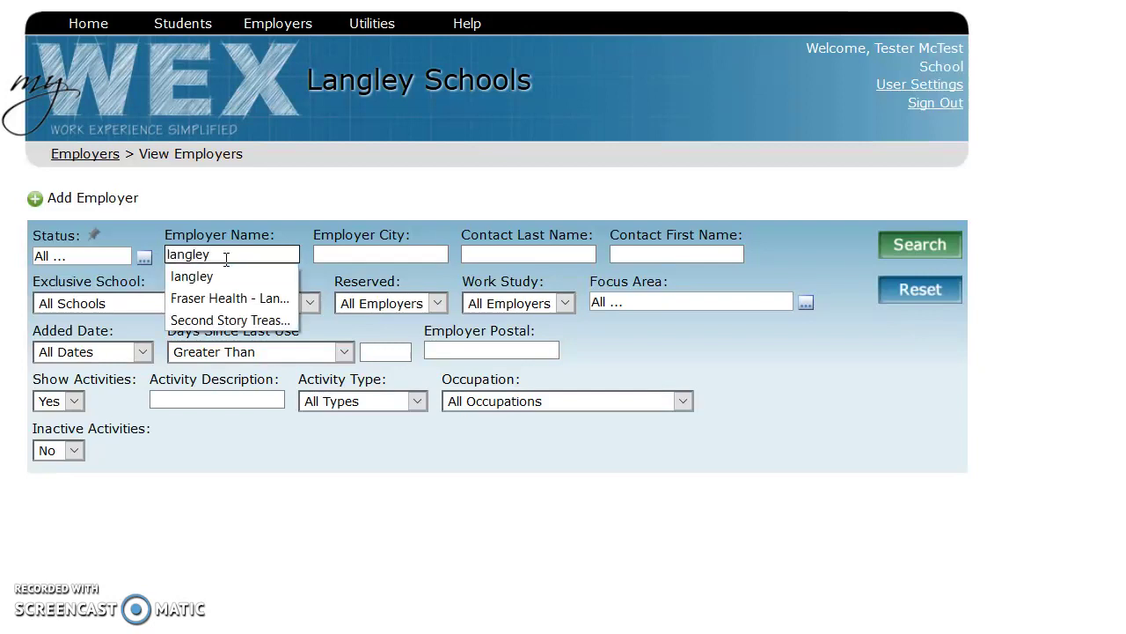
key(BackSpace)
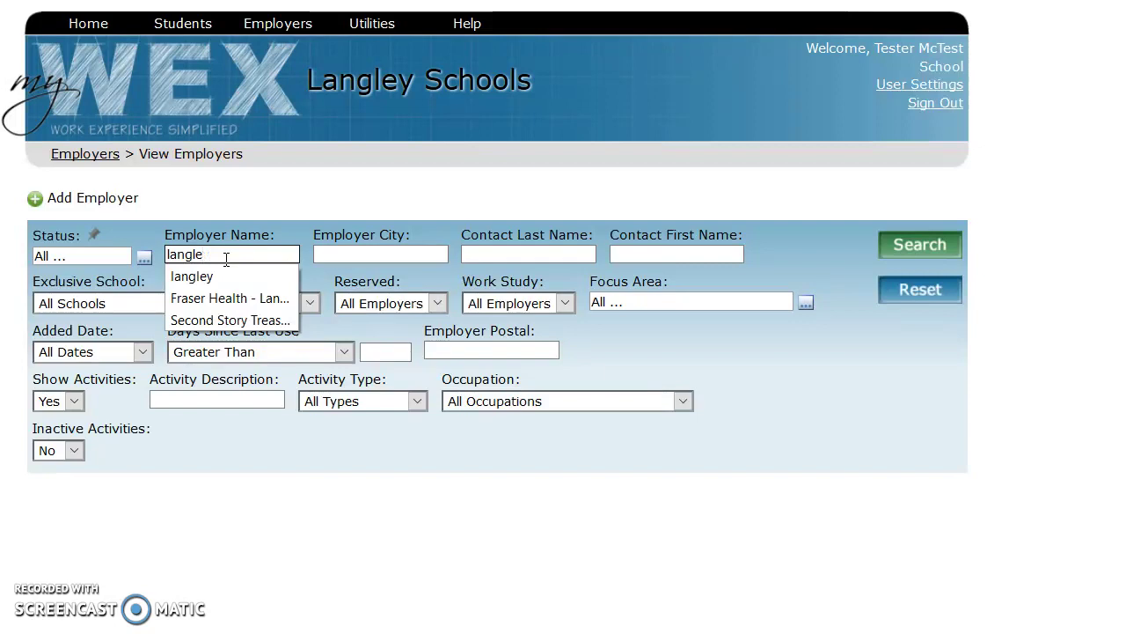
click(916, 253)
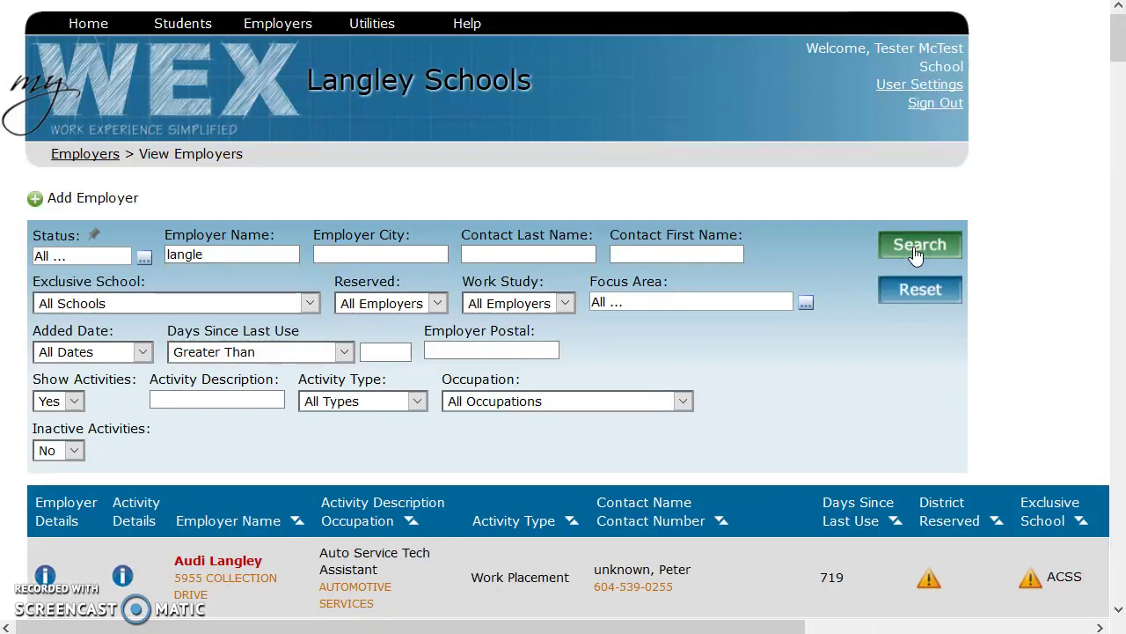
mouse_move(1120, 54)
mouse_down()
mouse_move(1125, 97)
mouse_move(1121, 44)
mouse_up()
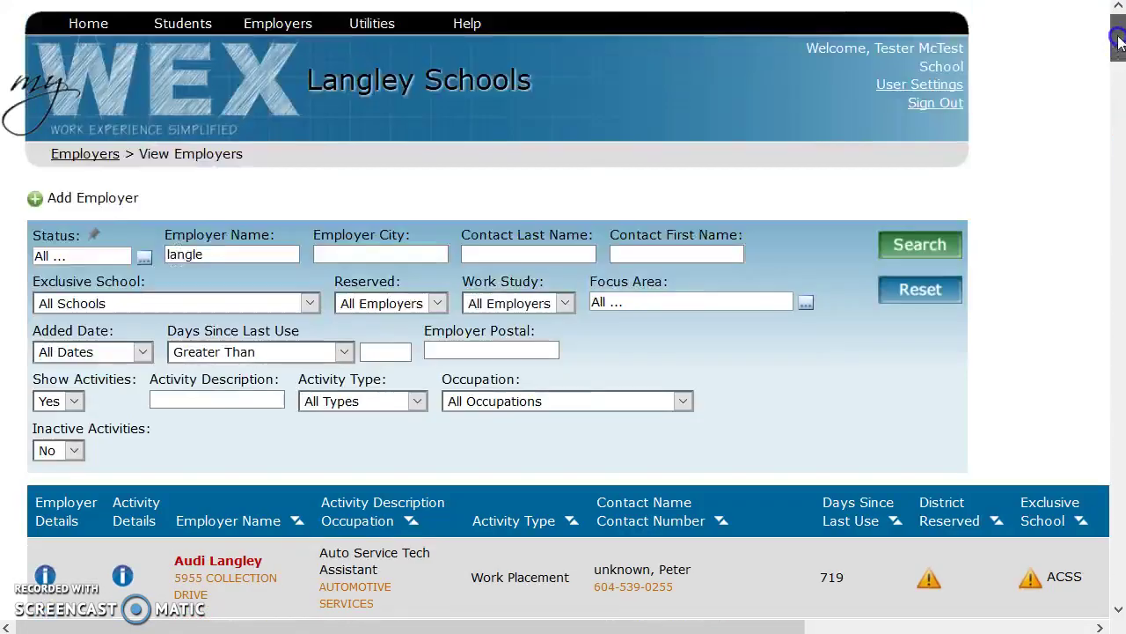
- Replace the employer name filter with "888" and run the duplicate search
double_click(176, 255)
text(888)
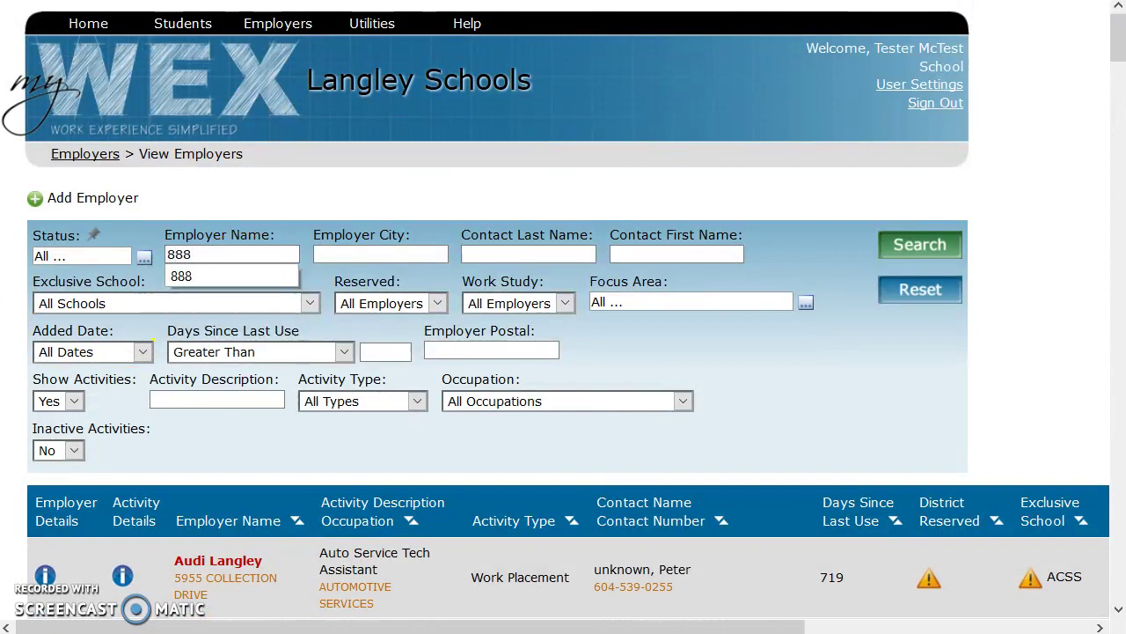
click(949, 245)
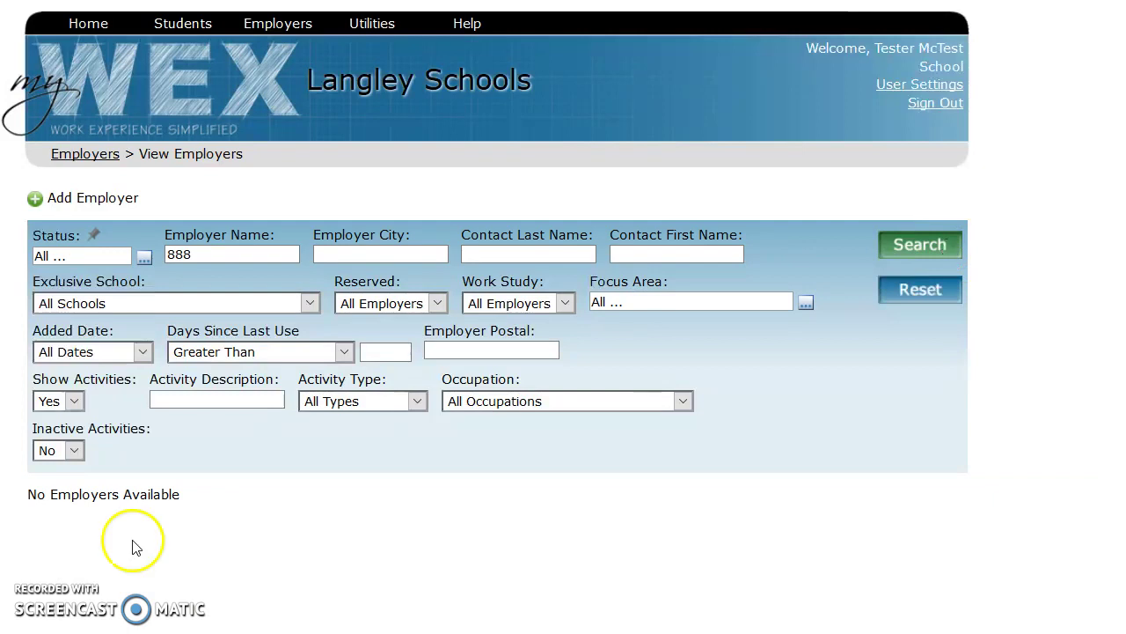
- Broaden the employer search by shortening the name filter to "88"
click(238, 260)
key(BackSpace)
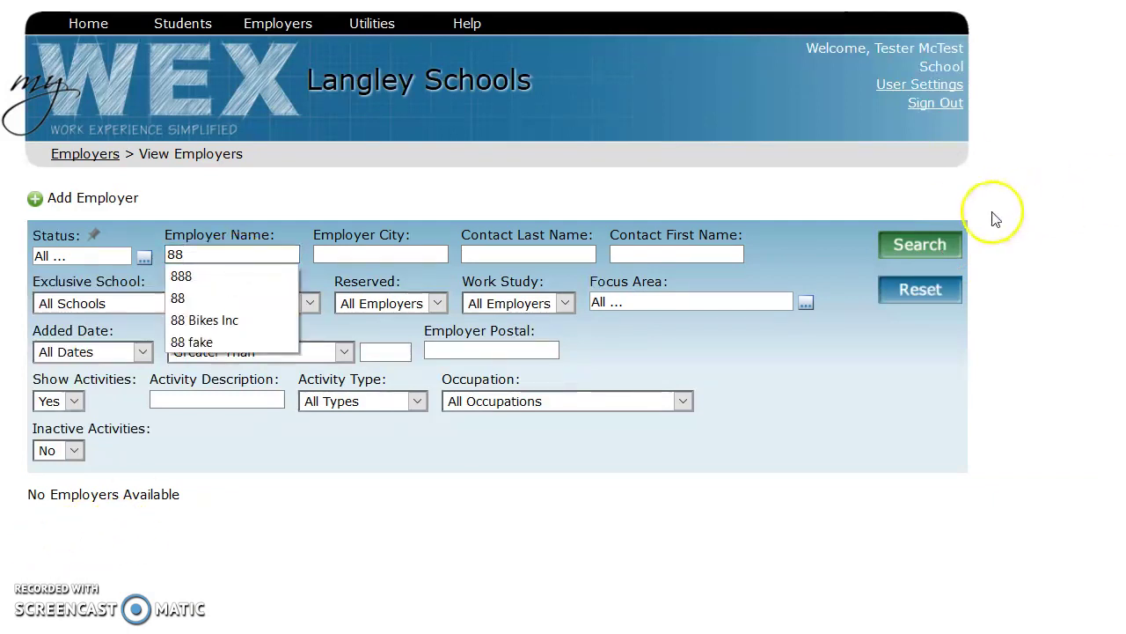
click(930, 254)
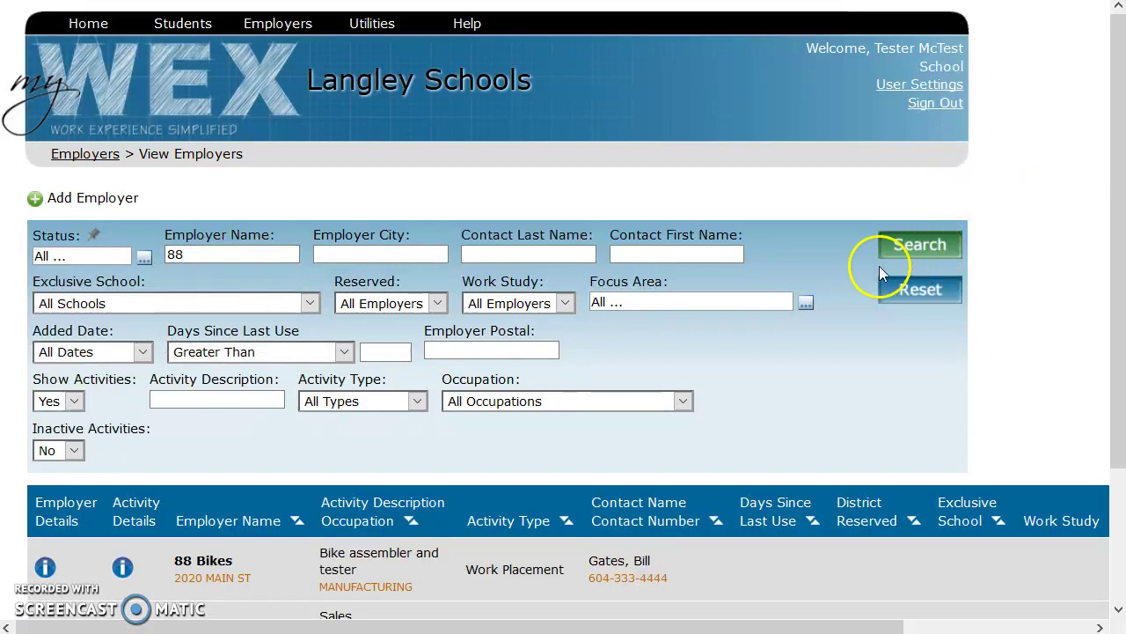
- Narrow the employer name filter back to "888" and repeat the search
click(258, 255)
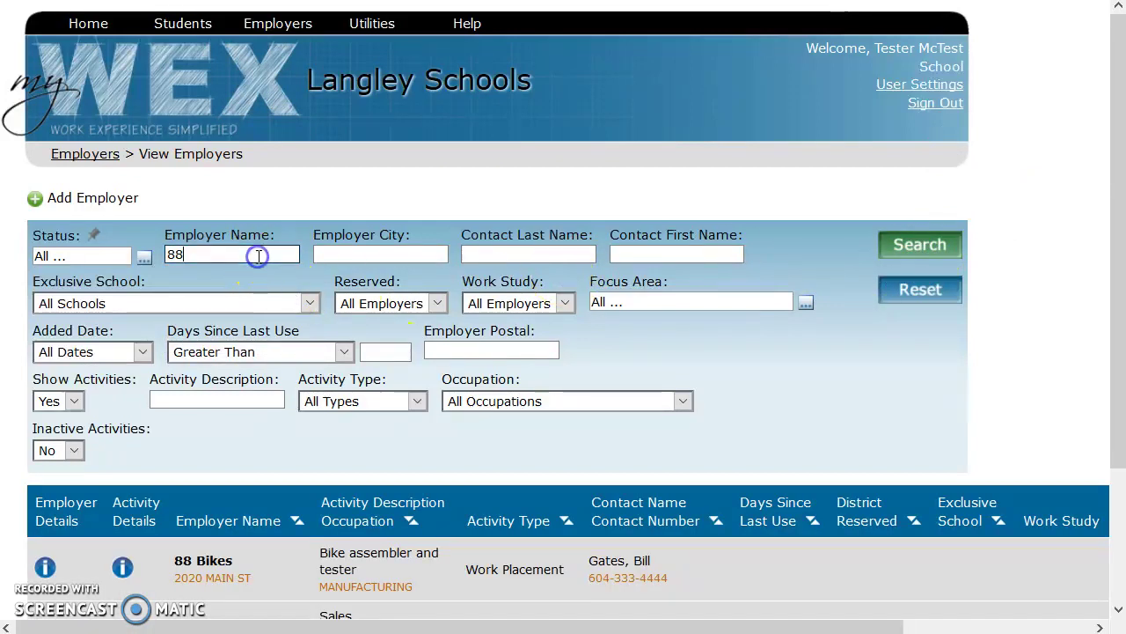
text(8)
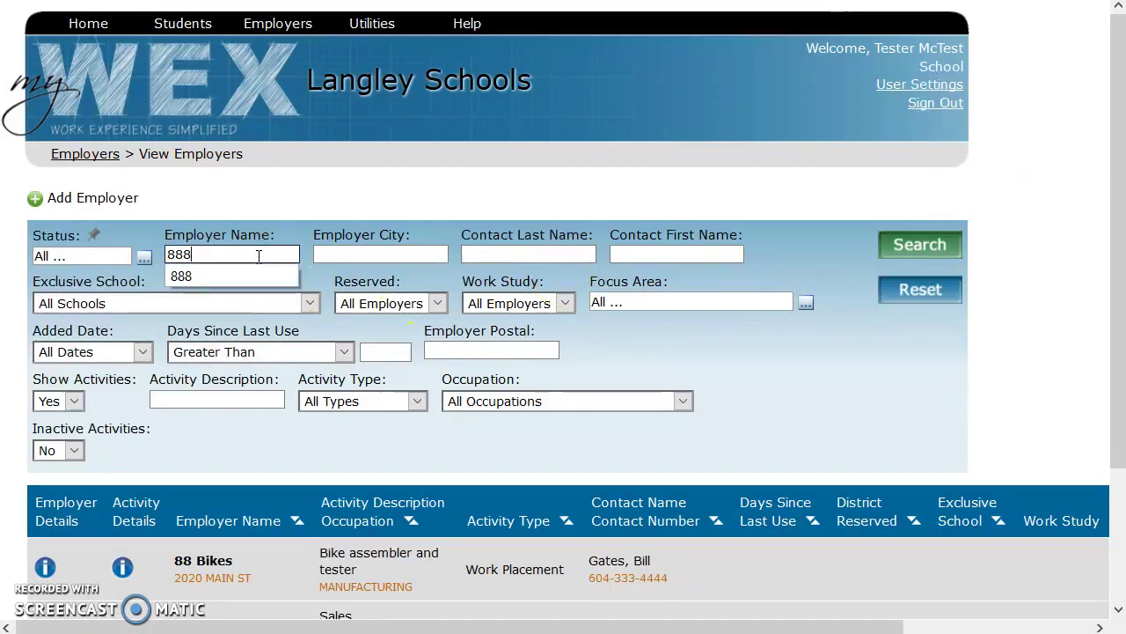
click(954, 234)
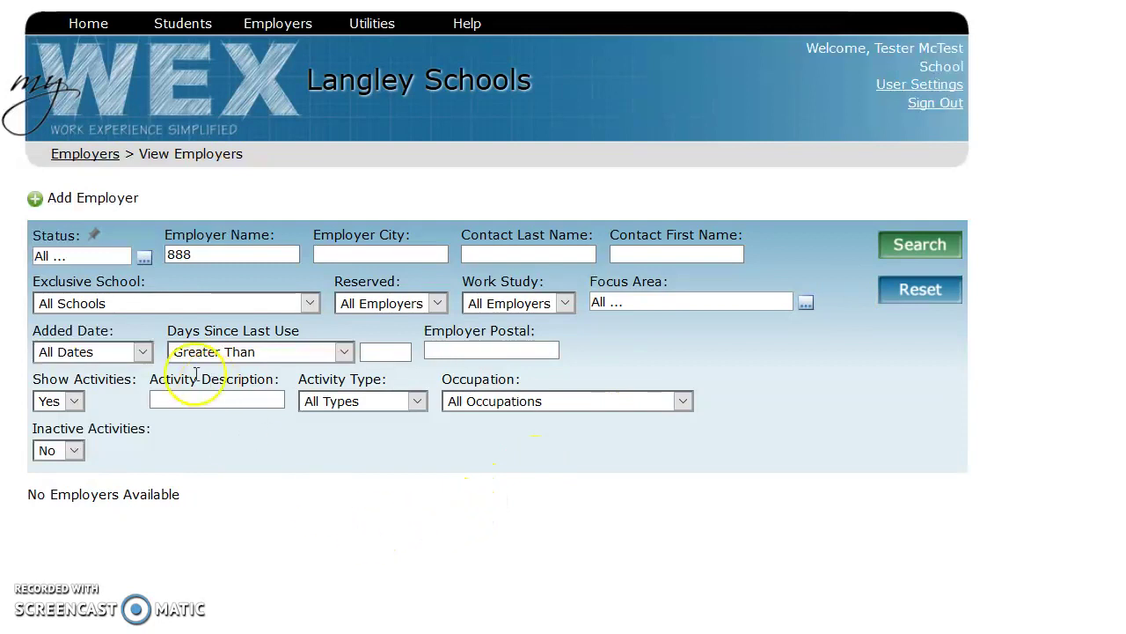
- Start a new employer record from the employer list
click(34, 202)
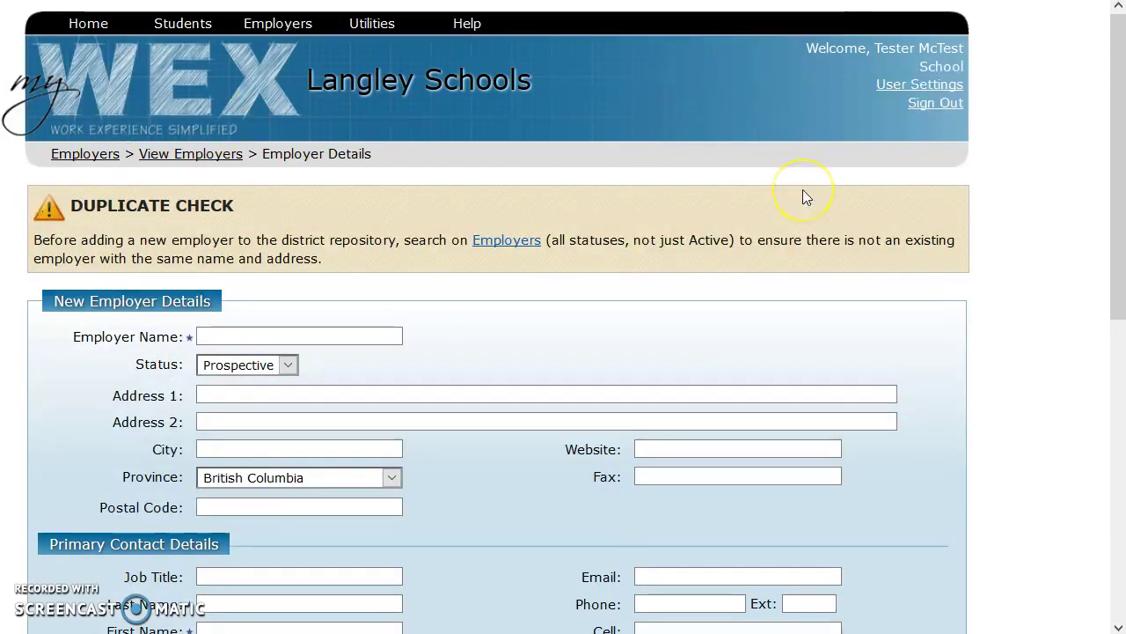
drag(1117, 95, 1114, 179)
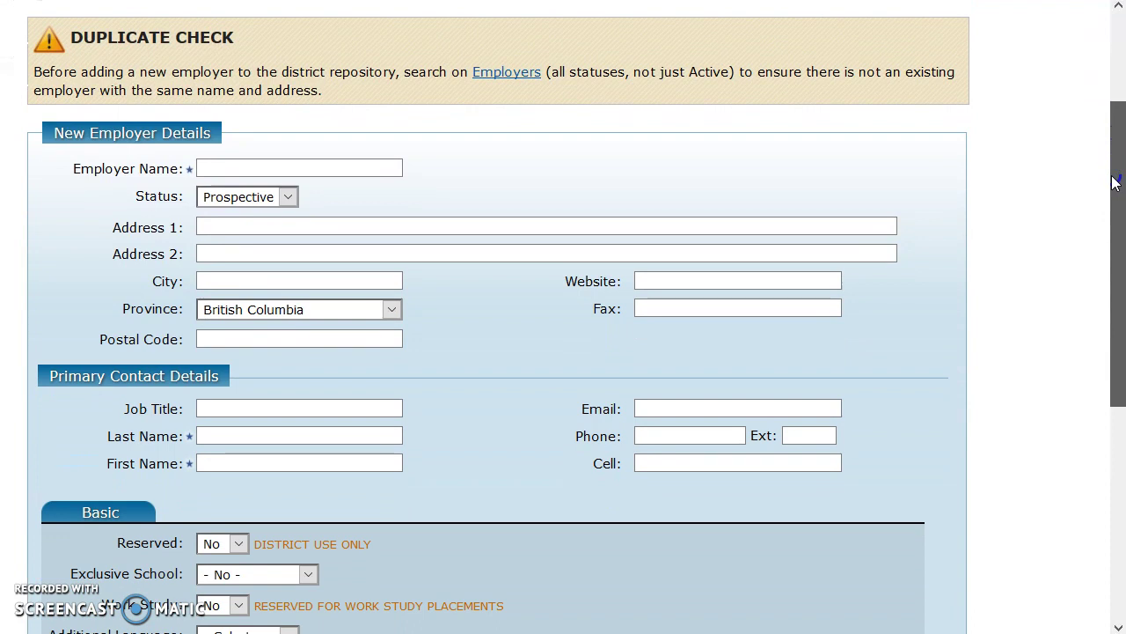
drag(1113, 182, 1114, 187)
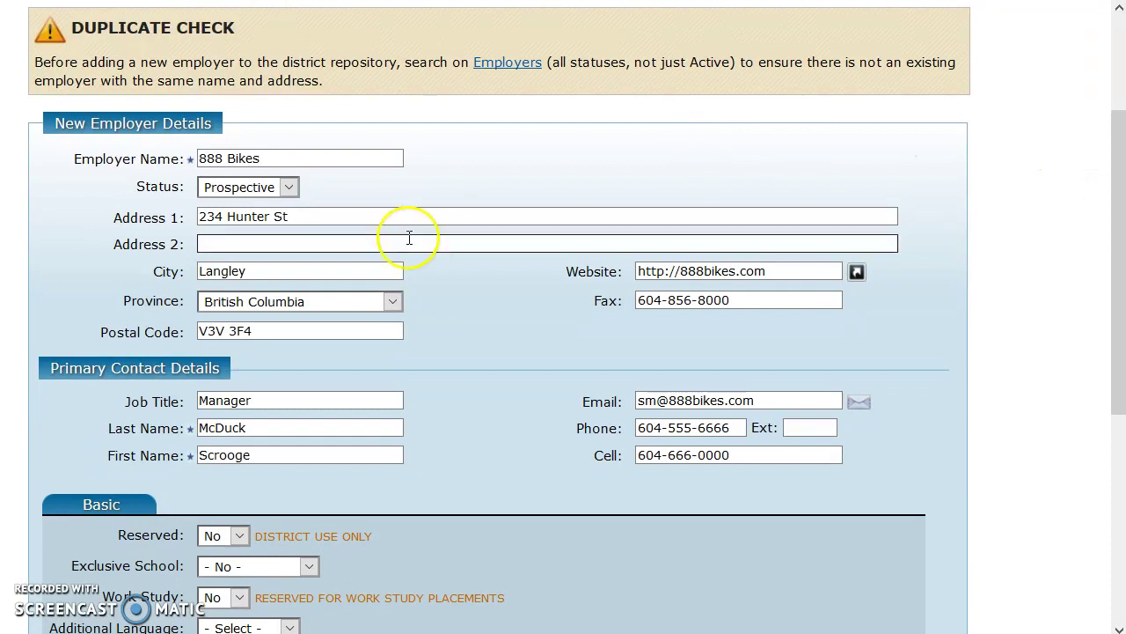
- Examine the available choices for the new employer's Status and Exclusive School, leaving both as they are
click(295, 189)
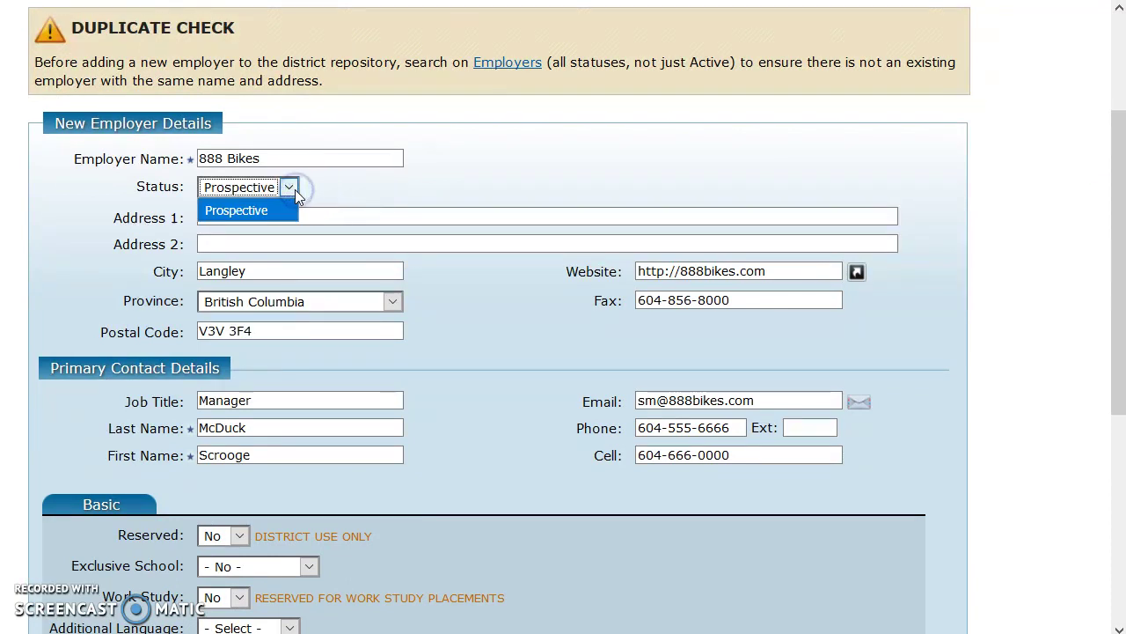
click(295, 189)
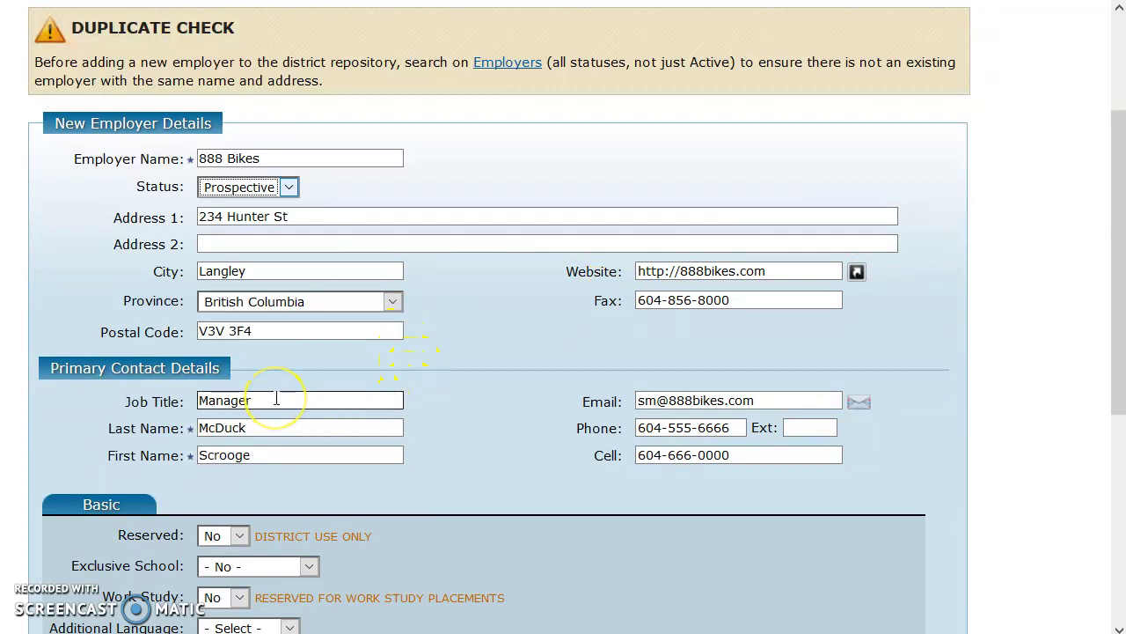
click(1113, 245)
drag(1113, 246, 1109, 429)
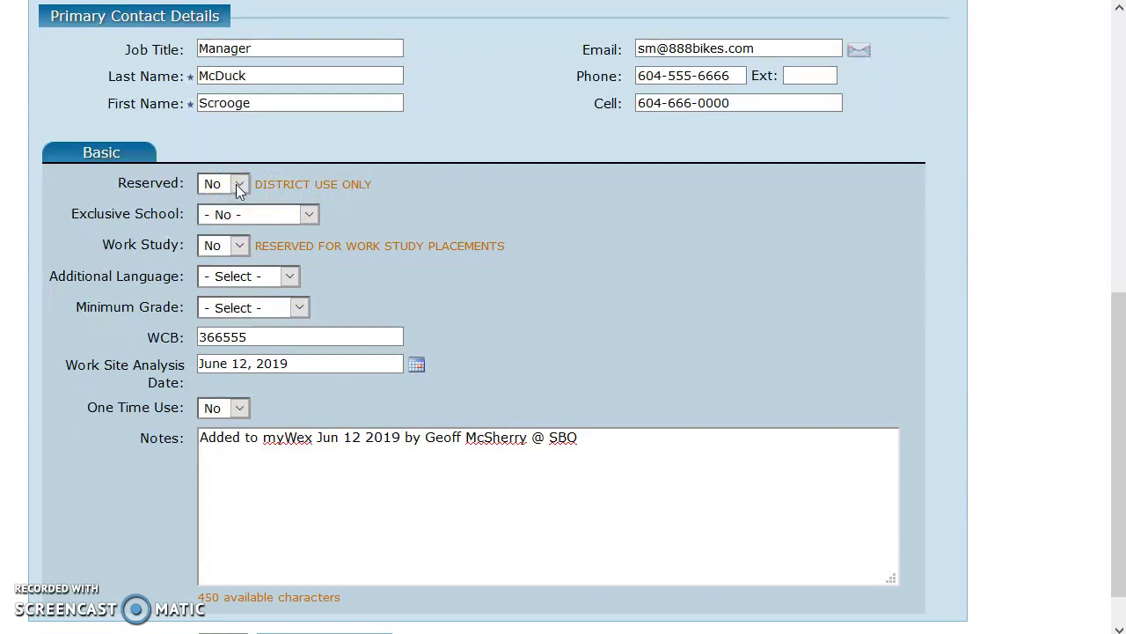
click(310, 215)
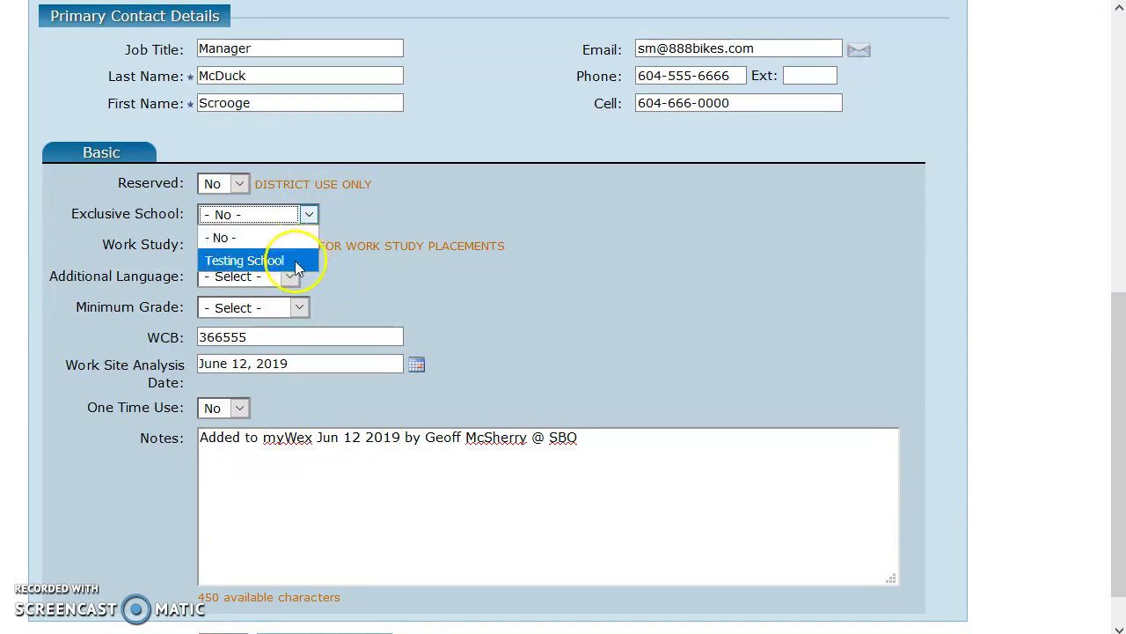
click(310, 217)
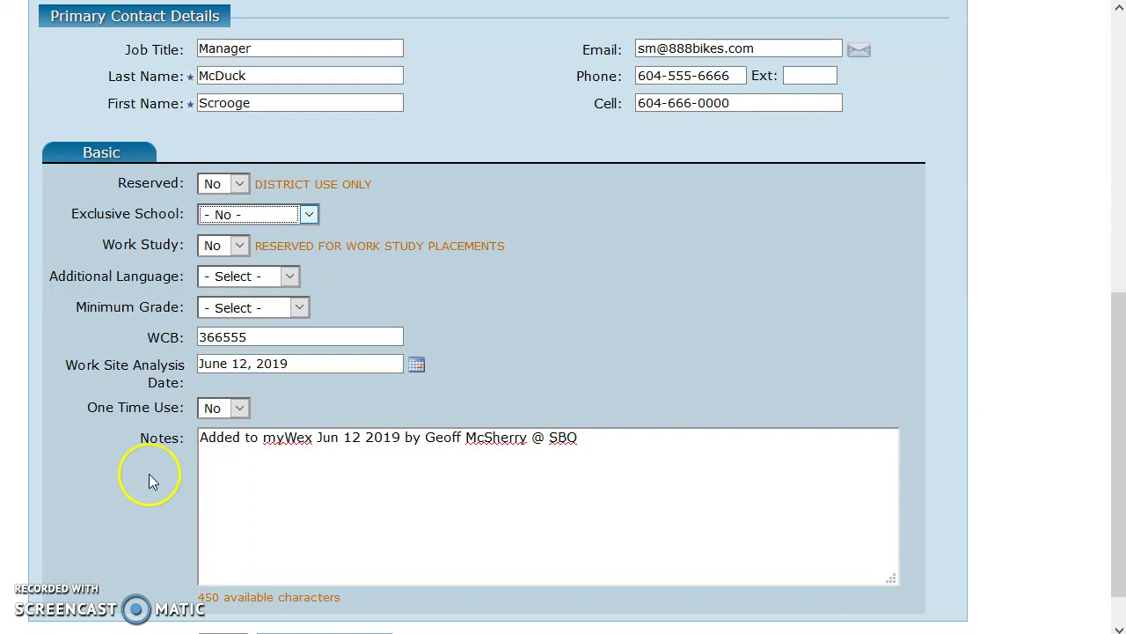
- Examine the Additional Language, Minimum Grade, Work Site Analysis Date and One Time Use options without changing them
click(295, 276)
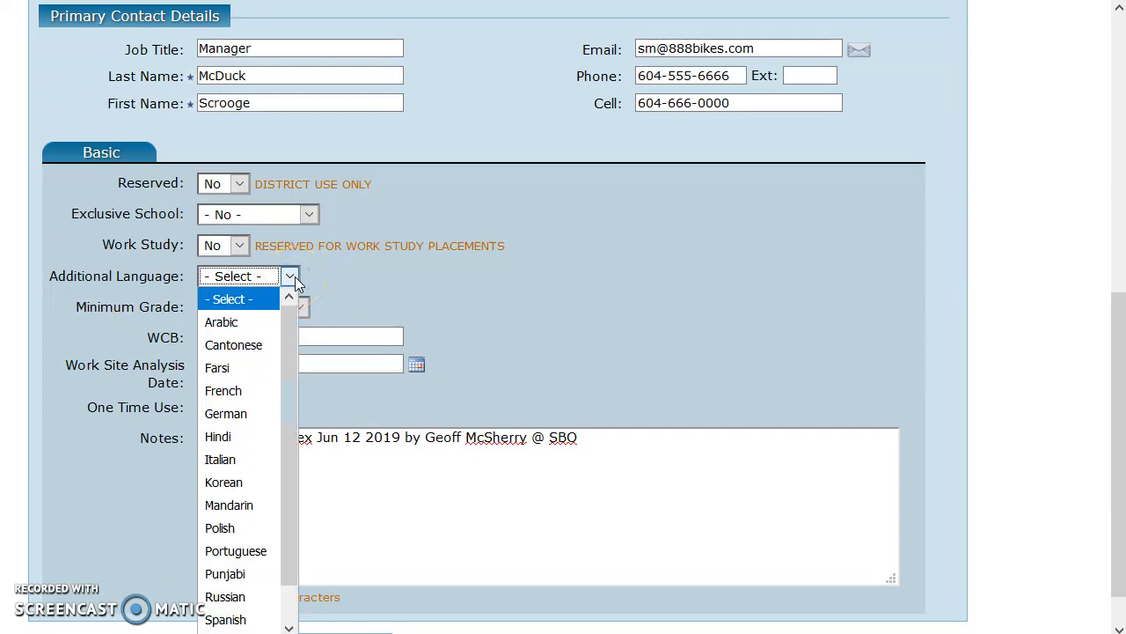
mouse_move(292, 317)
mouse_down()
mouse_move(290, 369)
mouse_move(289, 297)
mouse_up()
click(333, 285)
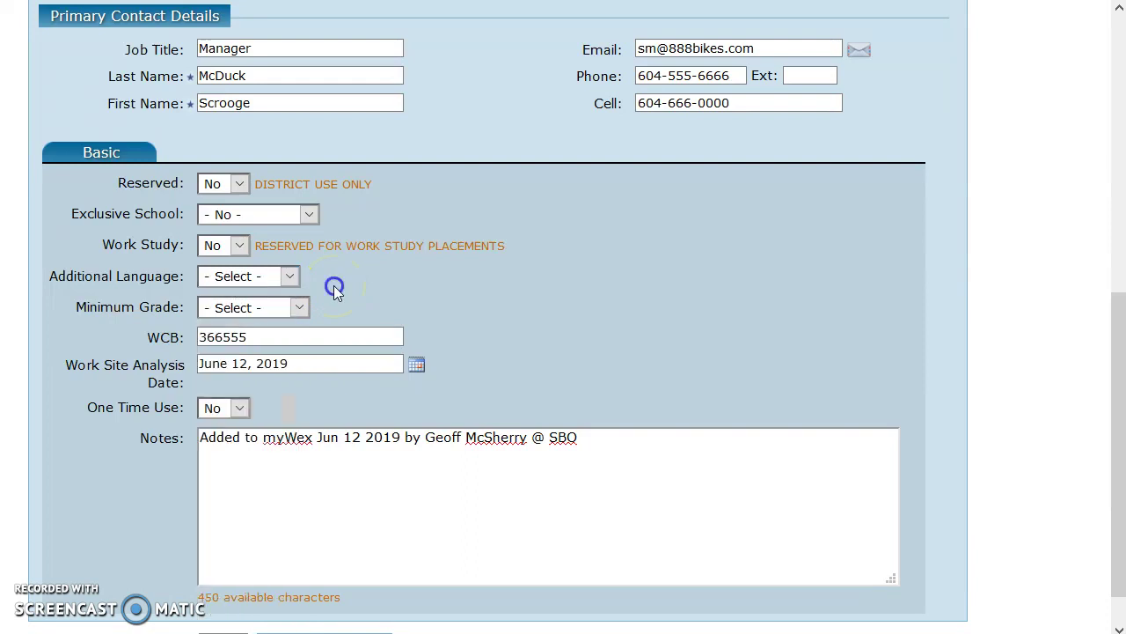
click(300, 307)
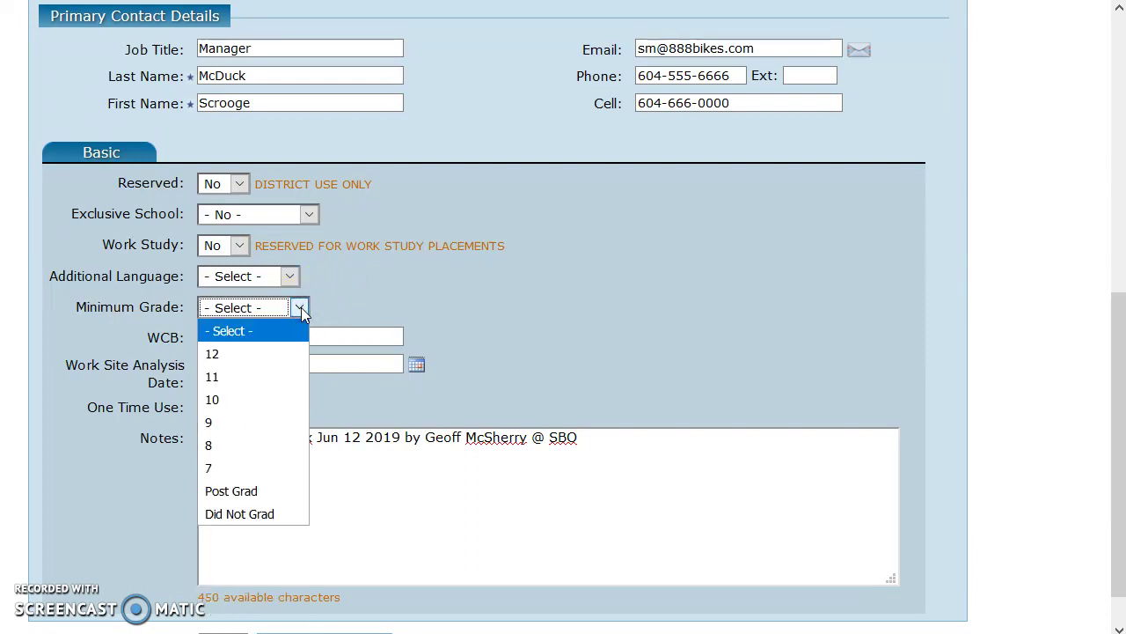
click(301, 307)
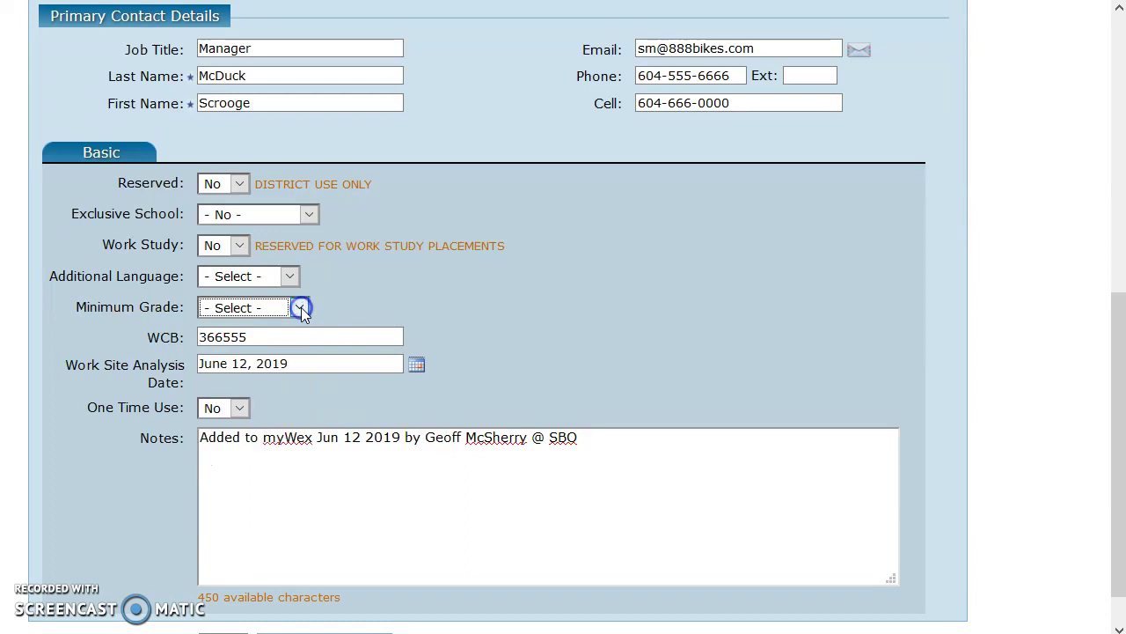
click(350, 313)
click(415, 365)
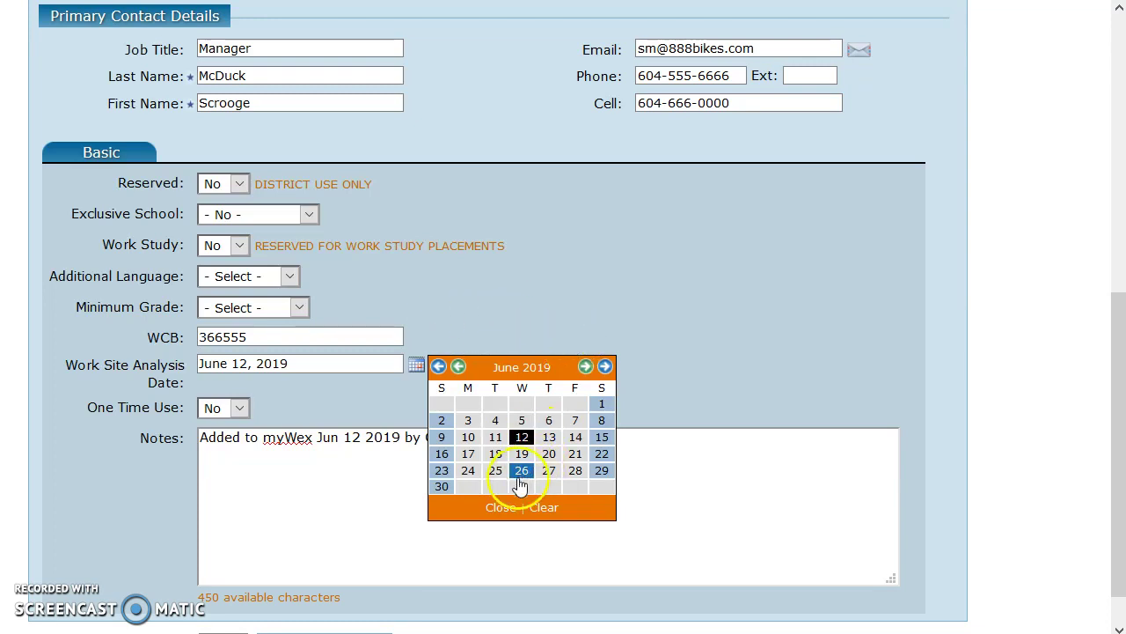
click(504, 506)
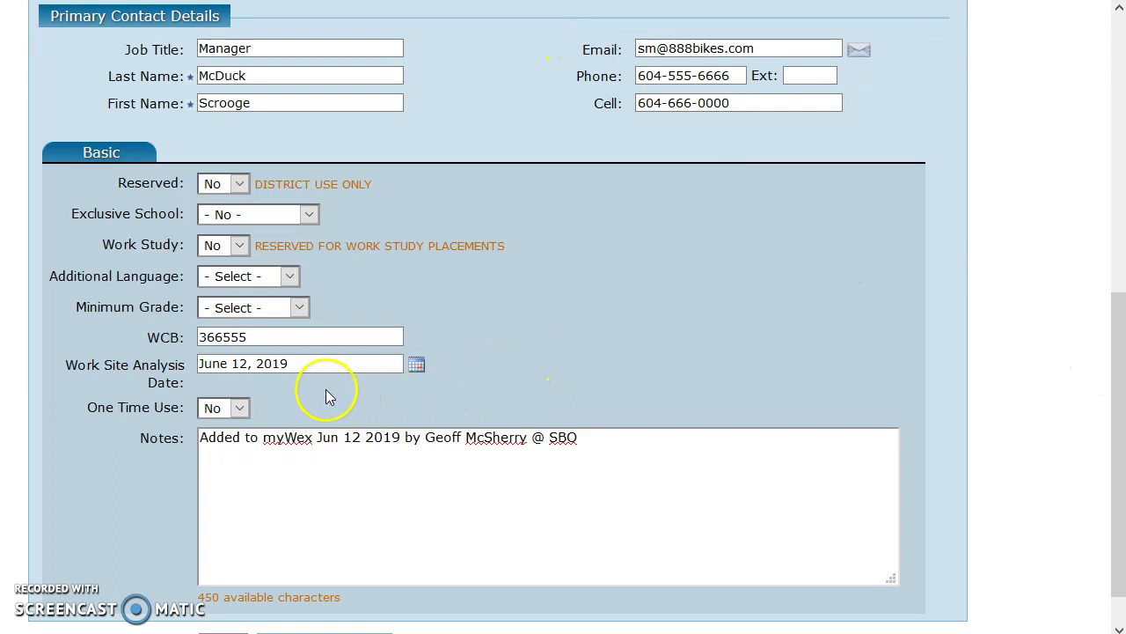
click(244, 414)
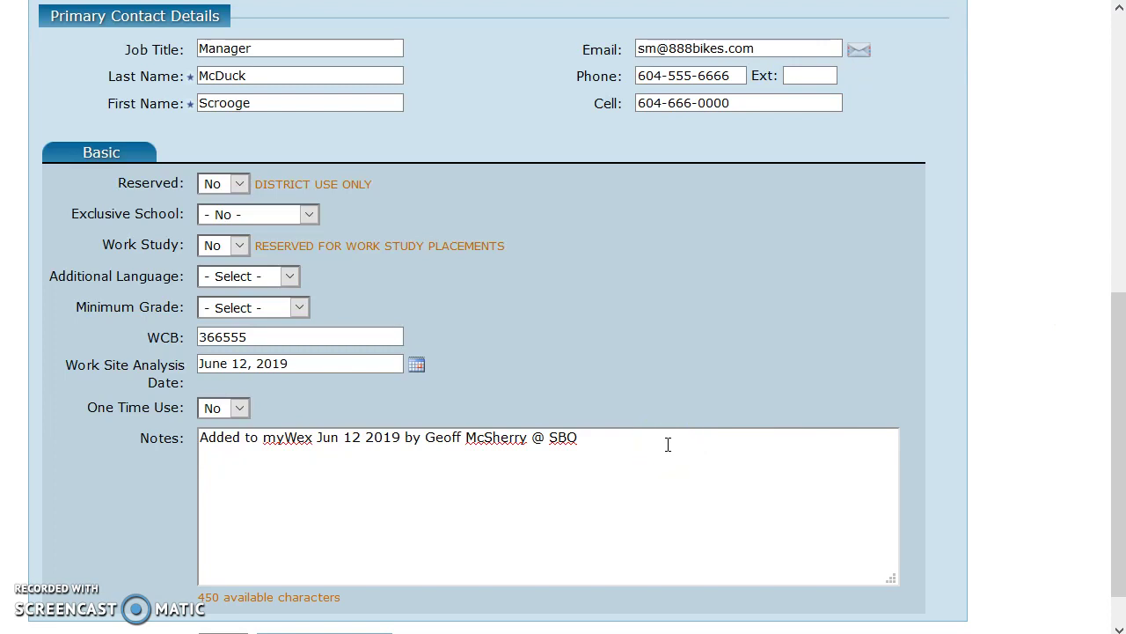
- Create the 888 Bikes employer record from the completed form
drag(1120, 412, 1024, 465)
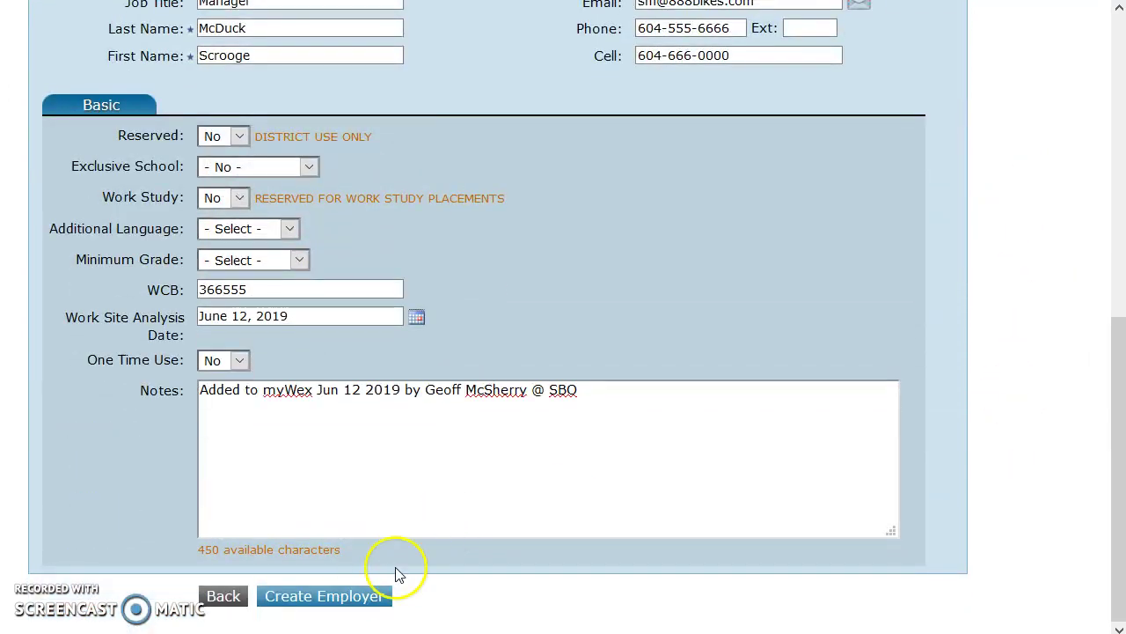
click(353, 607)
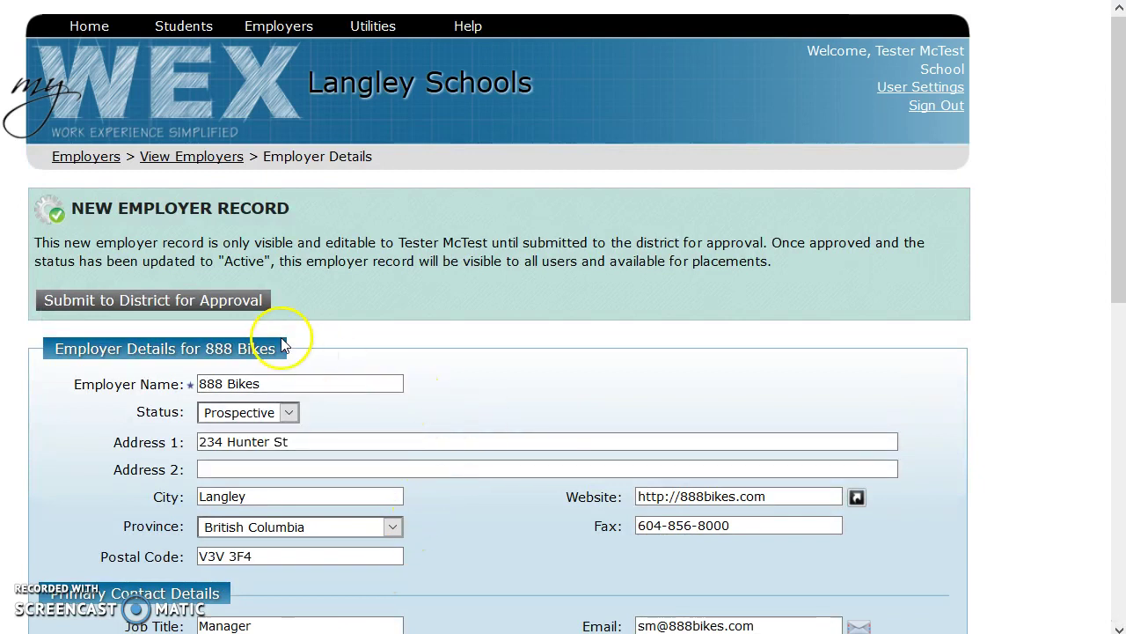
click(306, 310)
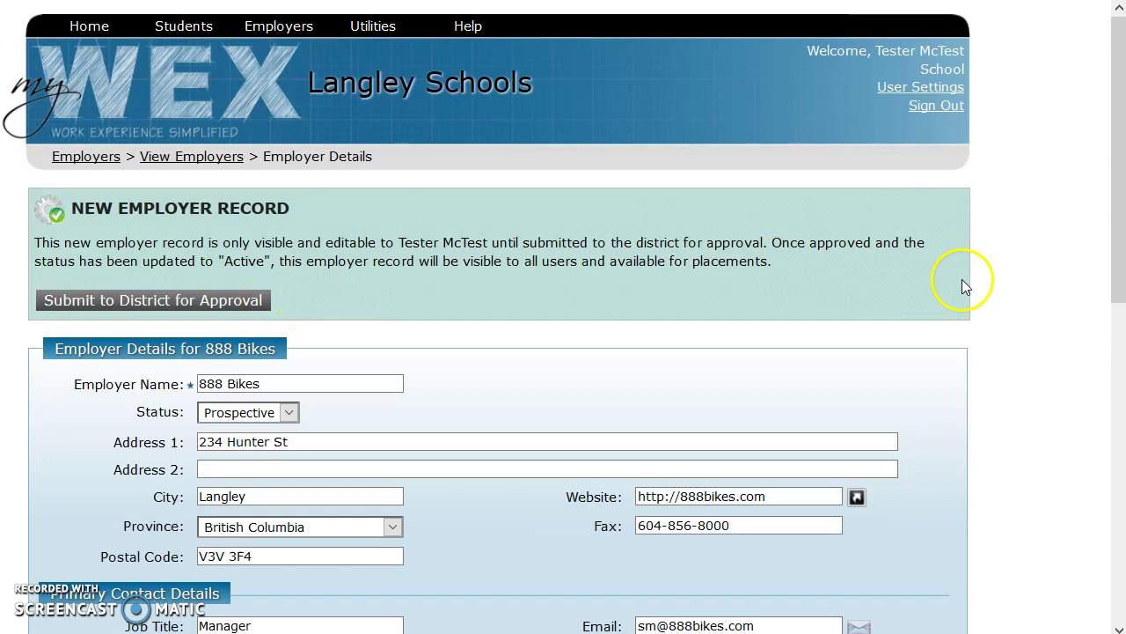
- Start adding a new activity to the 888 Bikes employer record
drag(1116, 195, 1114, 496)
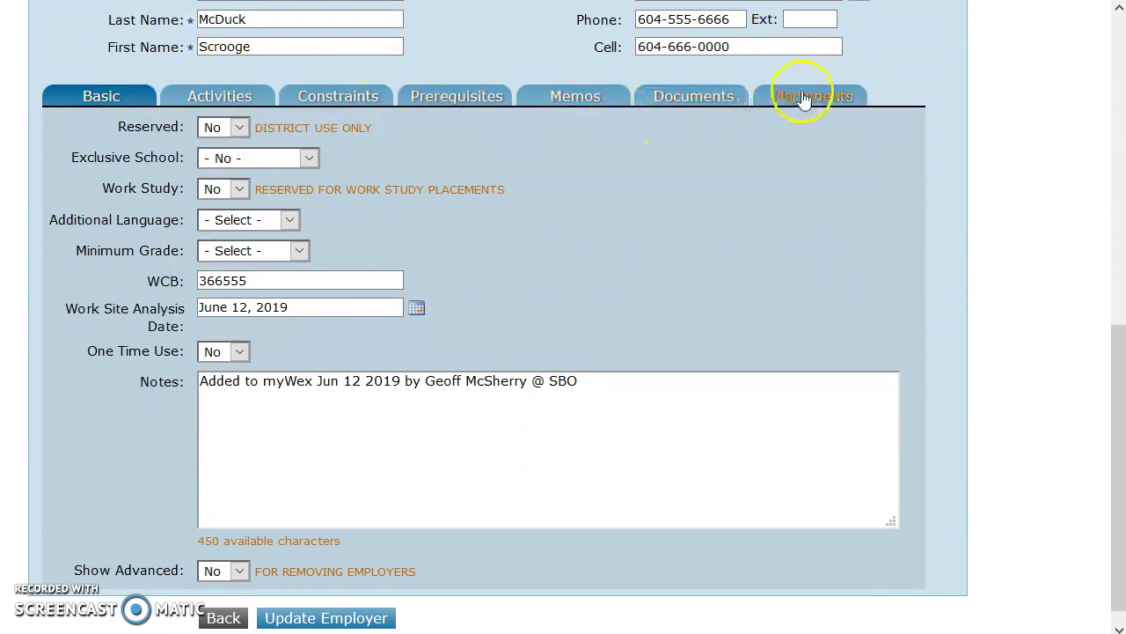
click(249, 96)
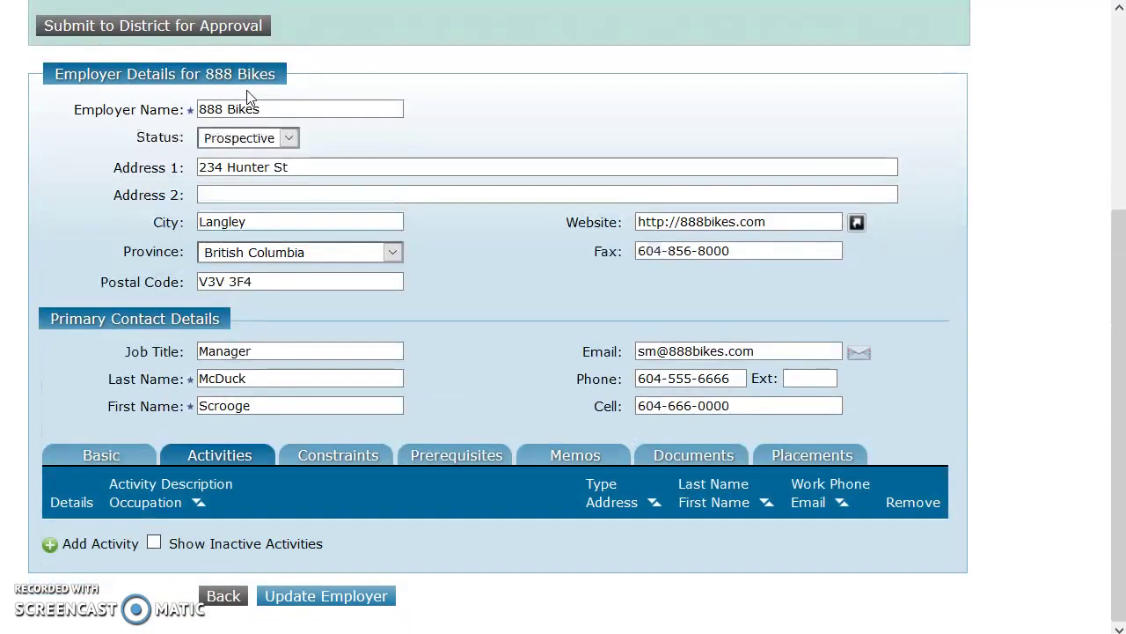
click(51, 545)
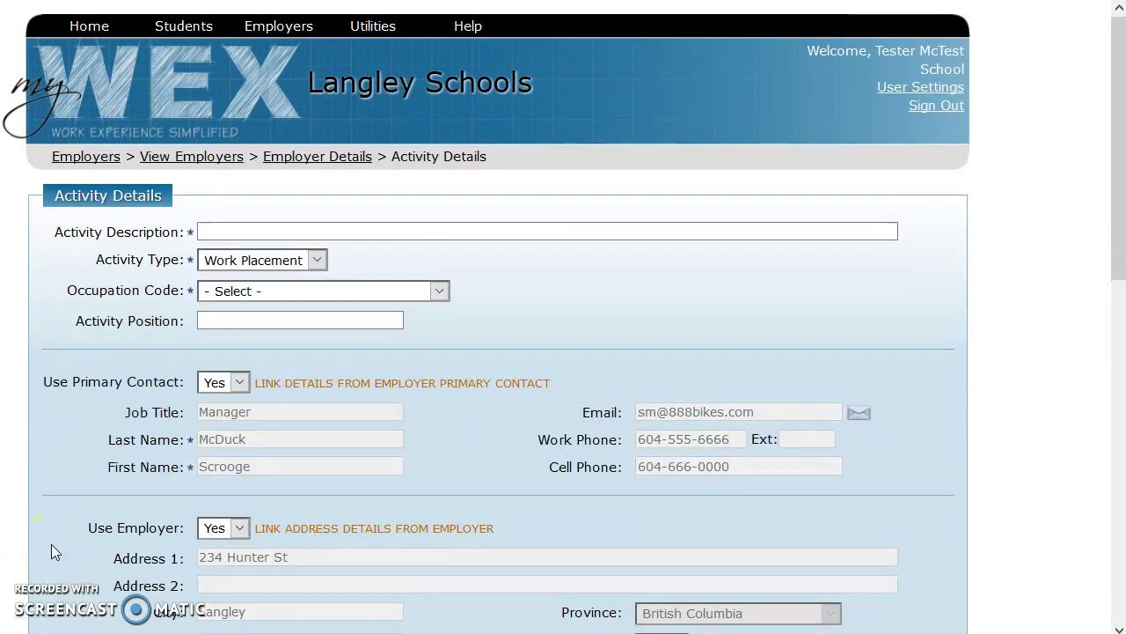
- Set the activity description to the suggested entry "Bike assembler and tester"
drag(1120, 141, 1119, 220)
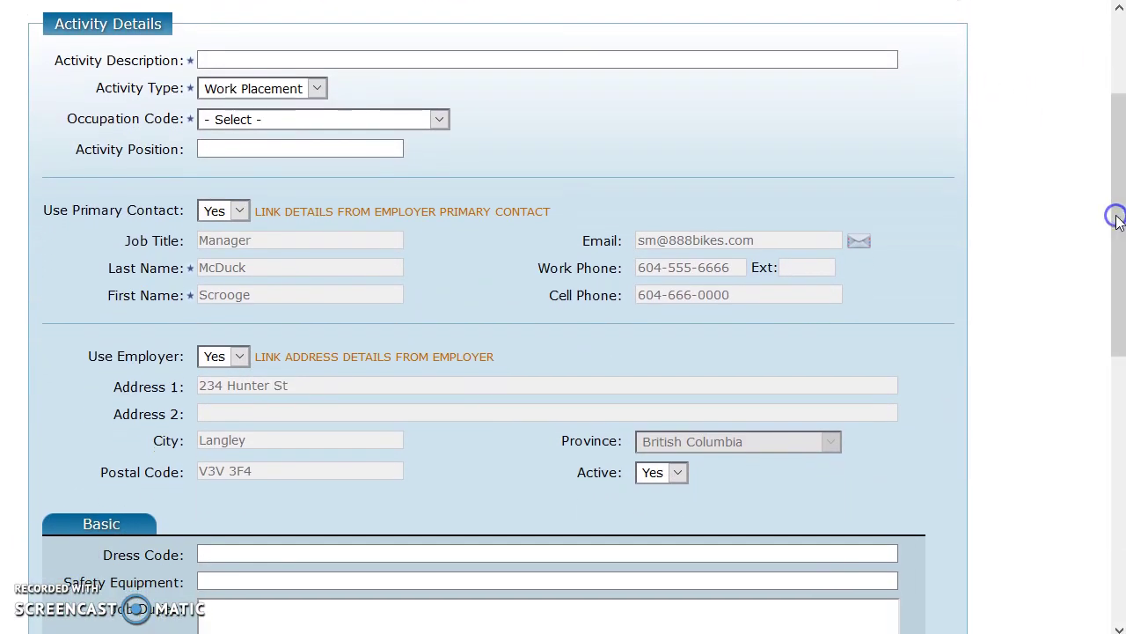
click(787, 67)
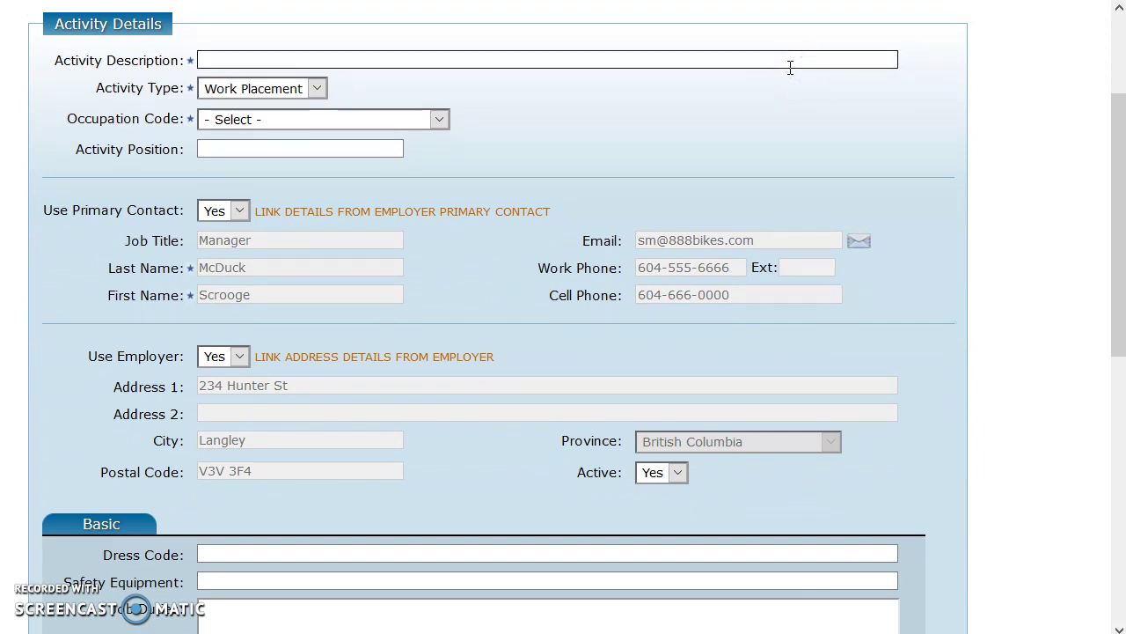
text(Bike)
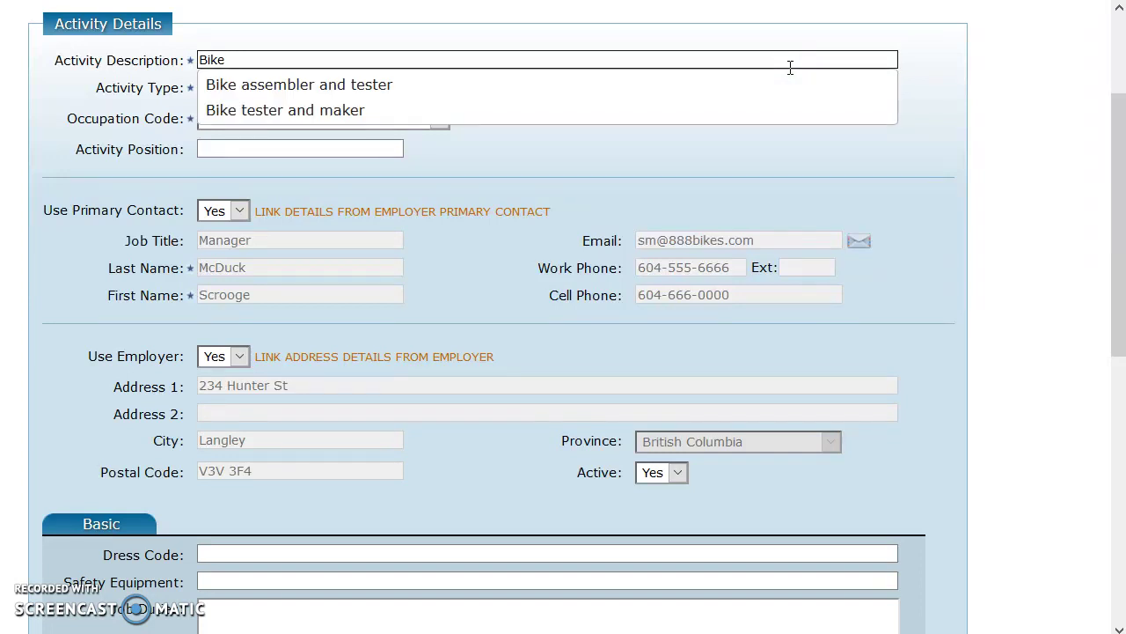
key(Down)
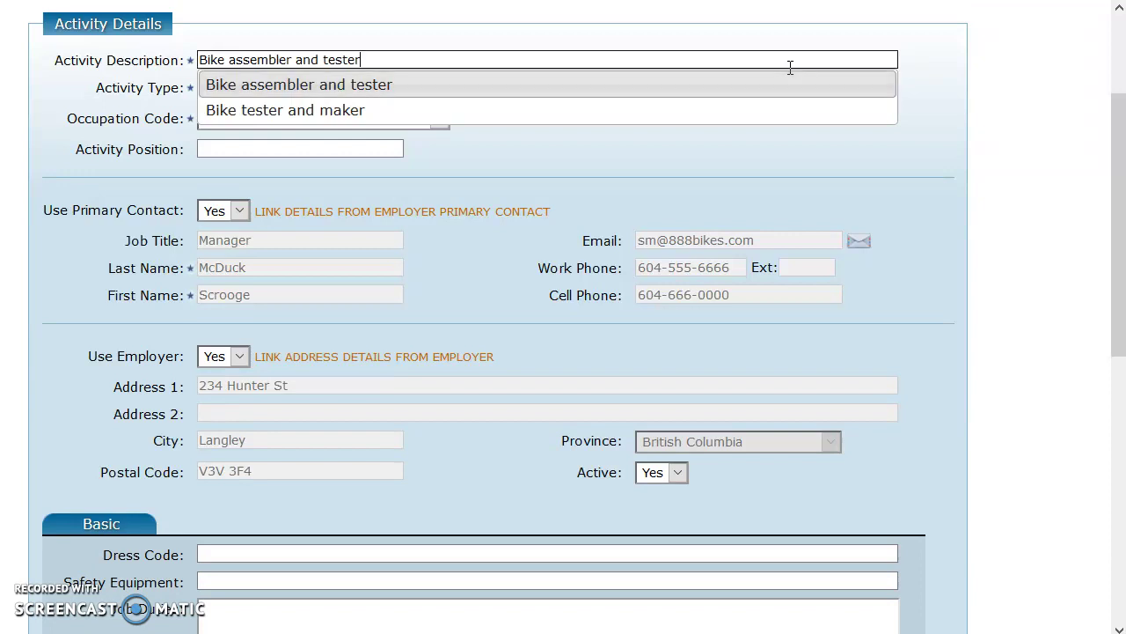
key(Return)
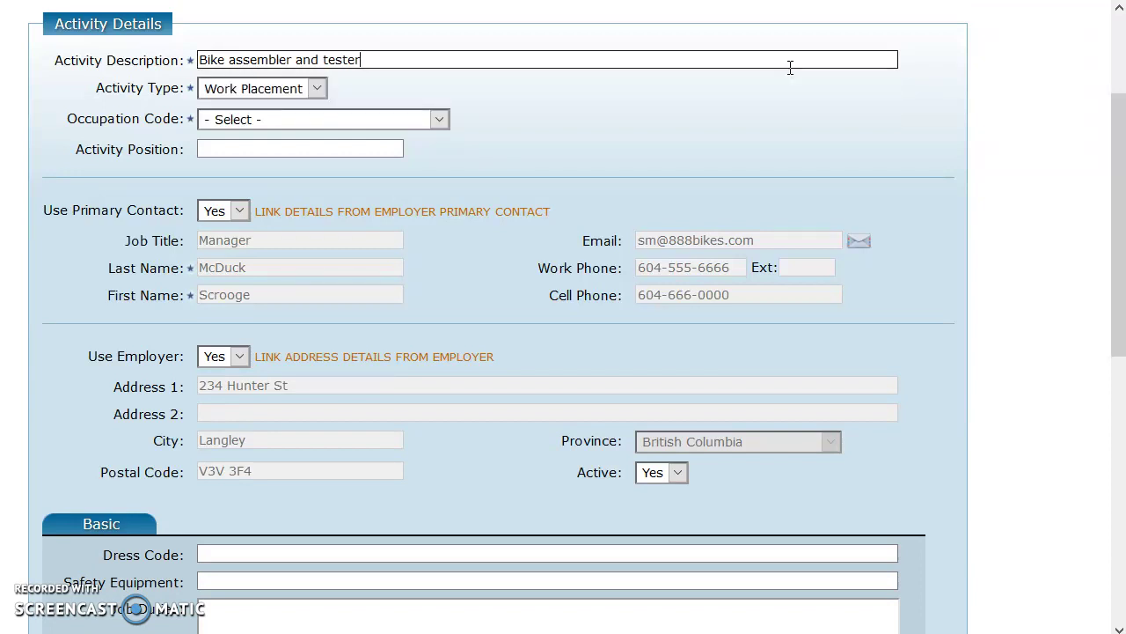
click(783, 67)
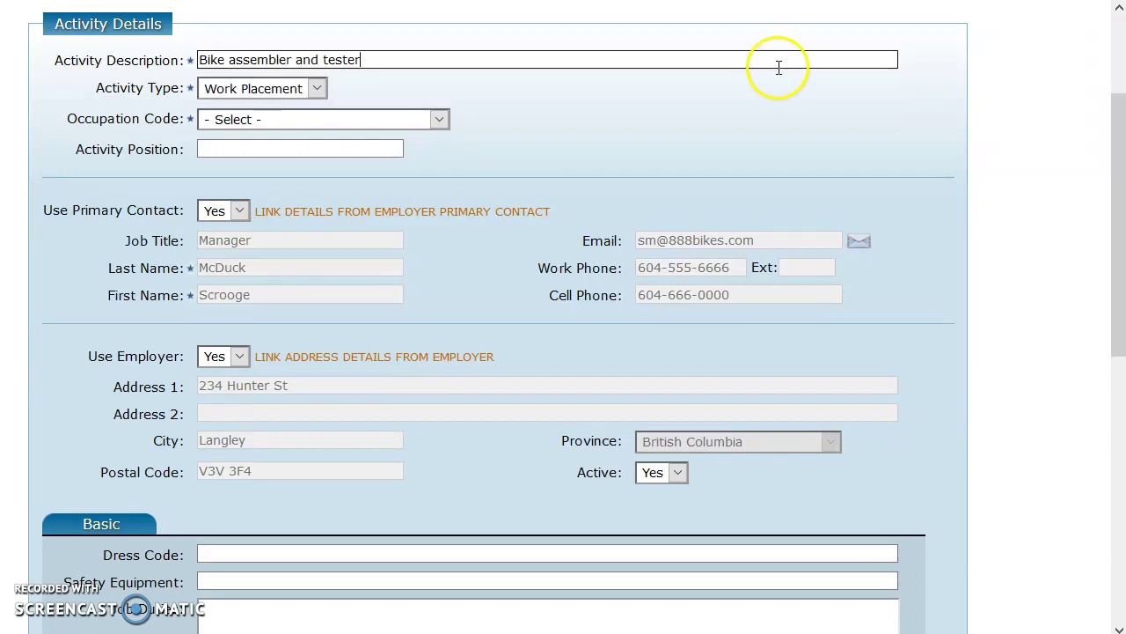
click(735, 76)
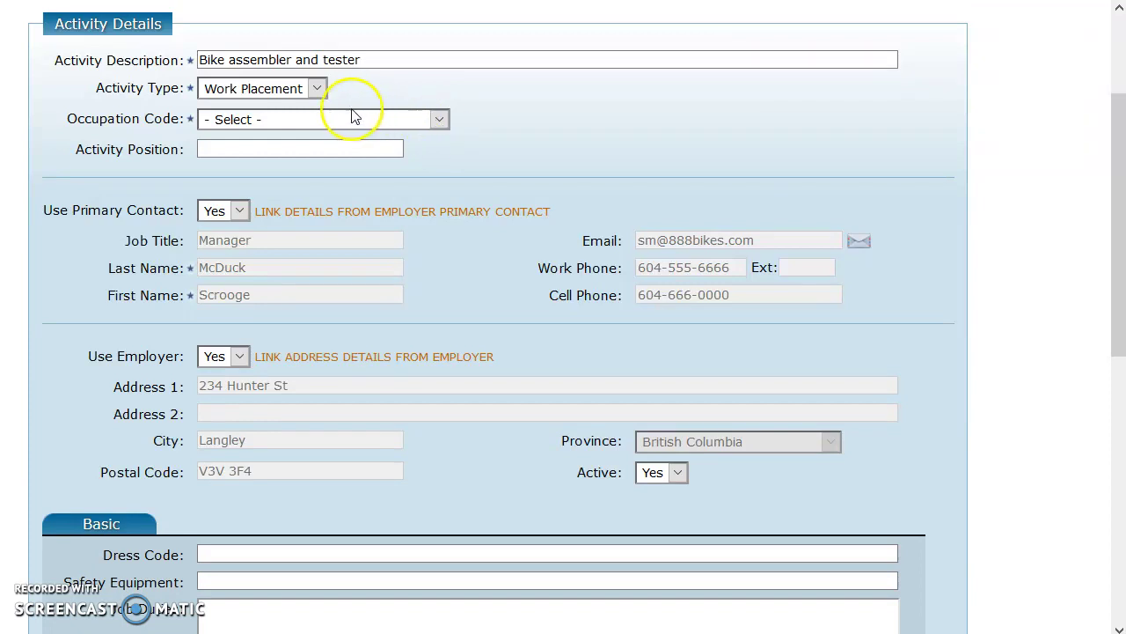
- Keep the activity type as Work Placement and set the occupation code to Manufacturing
click(318, 90)
click(321, 91)
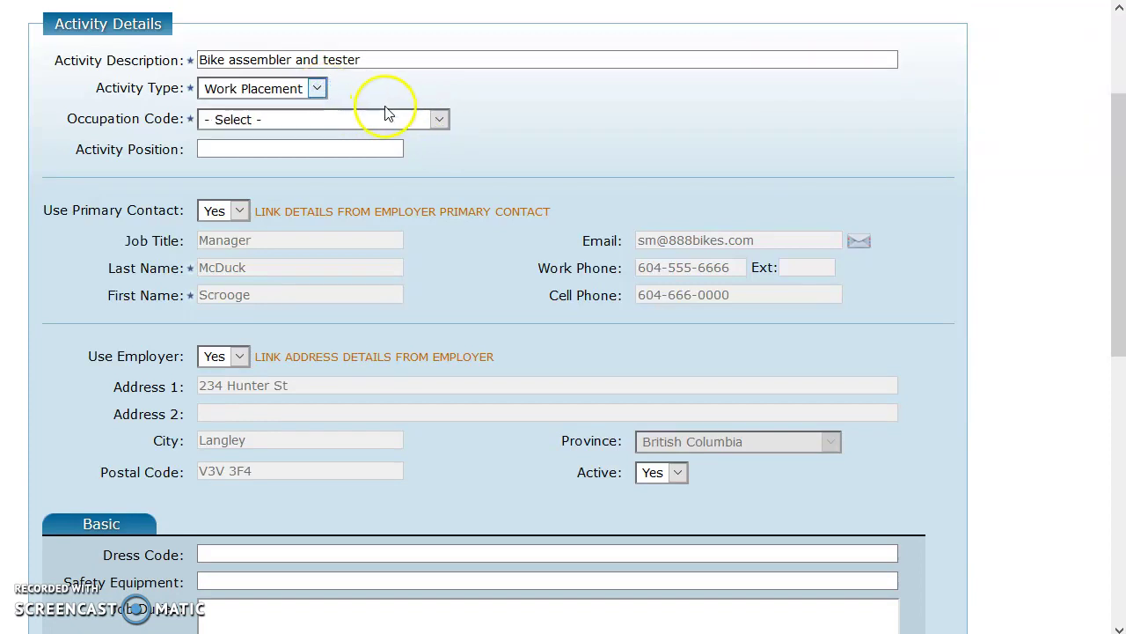
click(430, 122)
drag(441, 178, 434, 475)
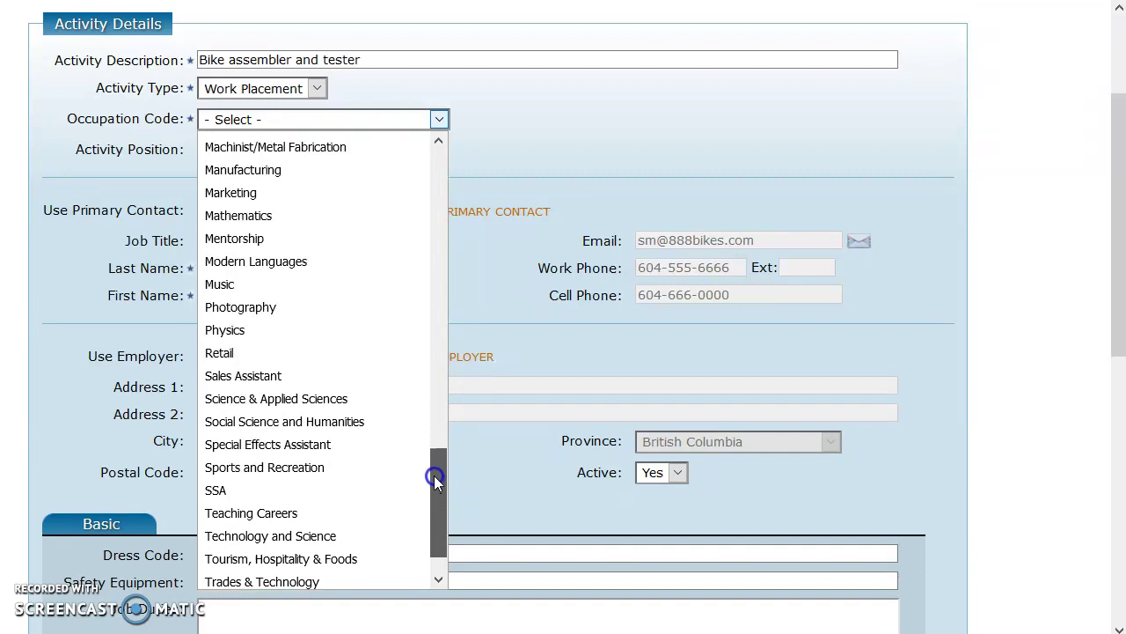
click(315, 172)
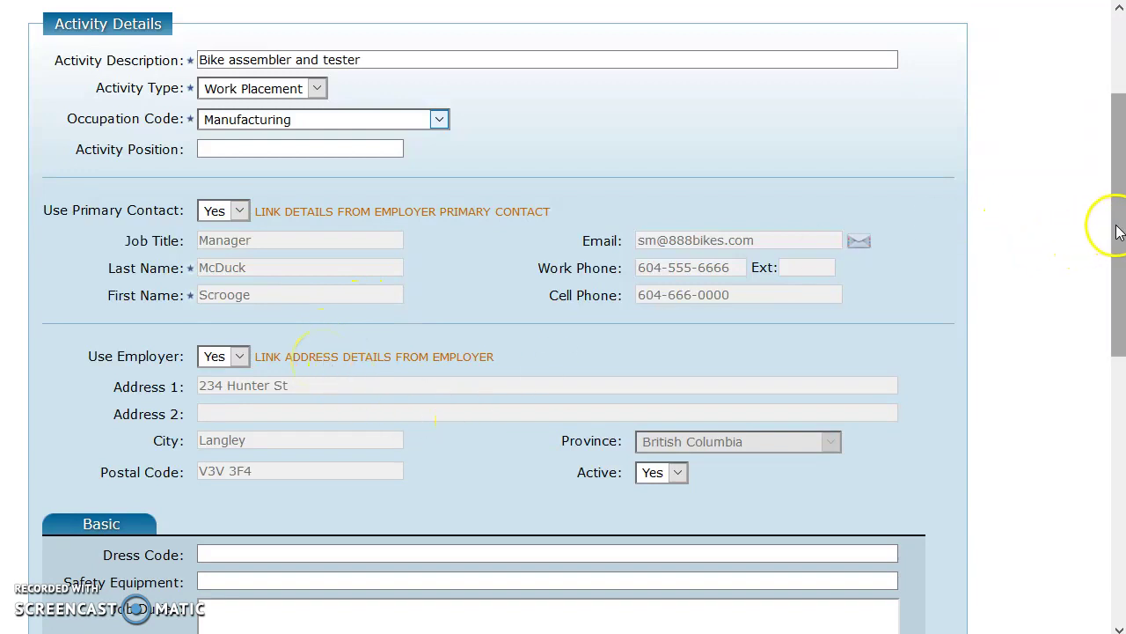
- Review the new activity's Dress Code, Safety Equipment and Job Duties entries
drag(1118, 232, 1113, 464)
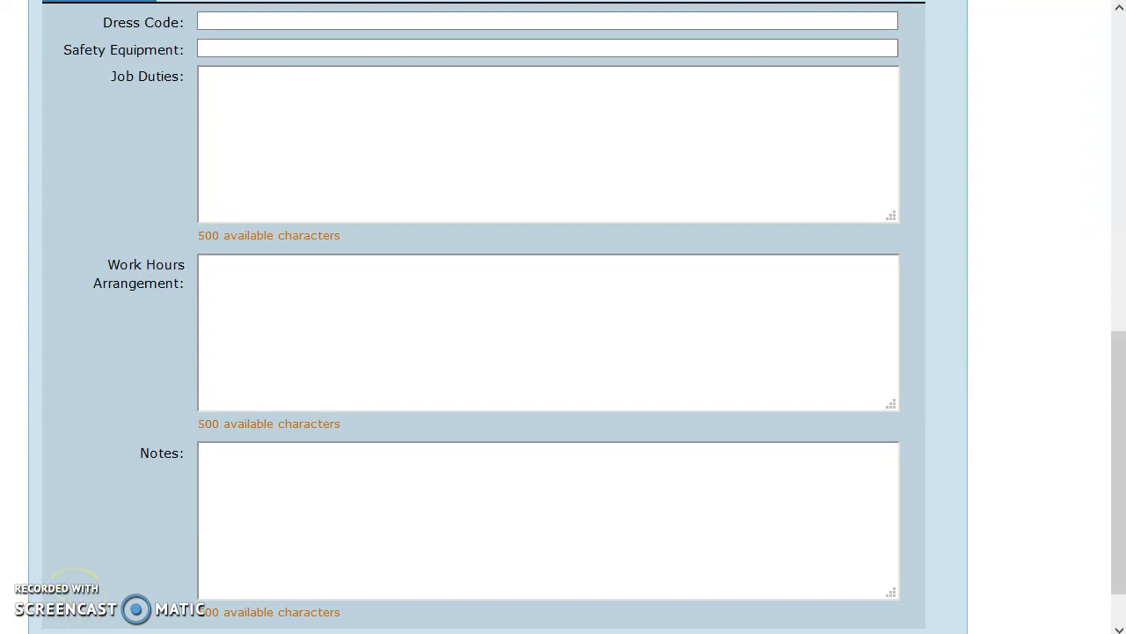
click(422, 397)
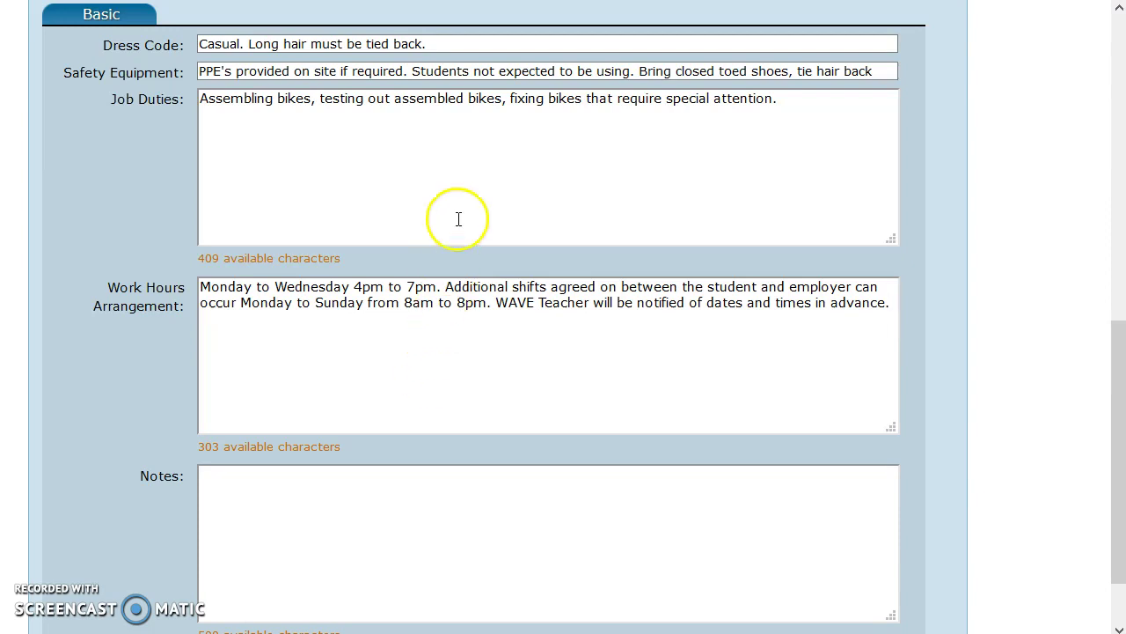
click(447, 47)
text(.)
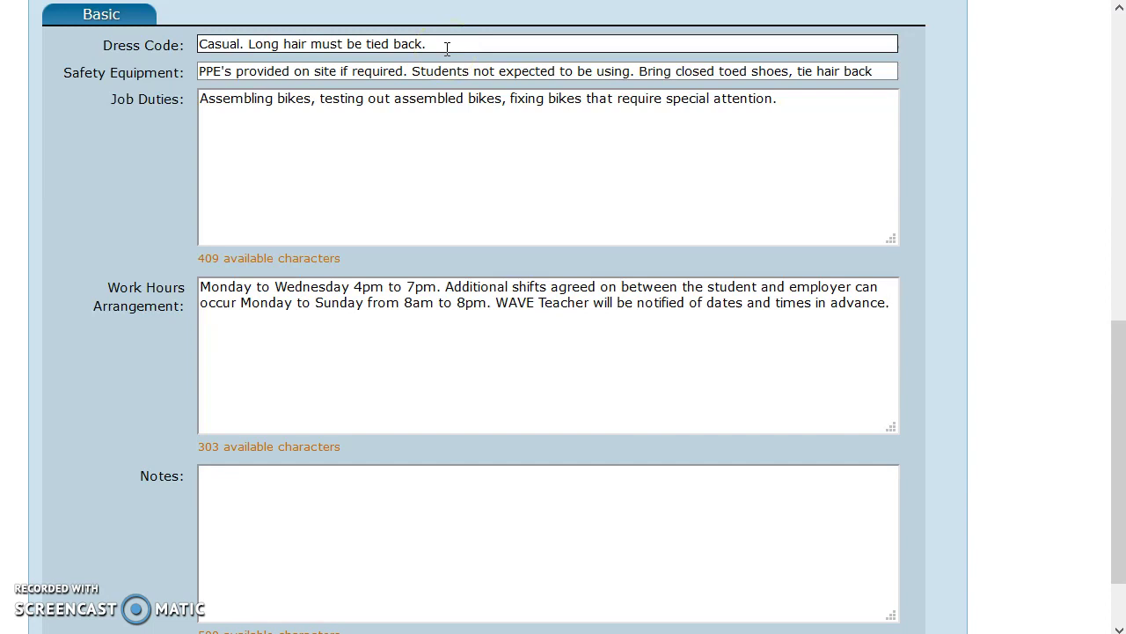
click(415, 72)
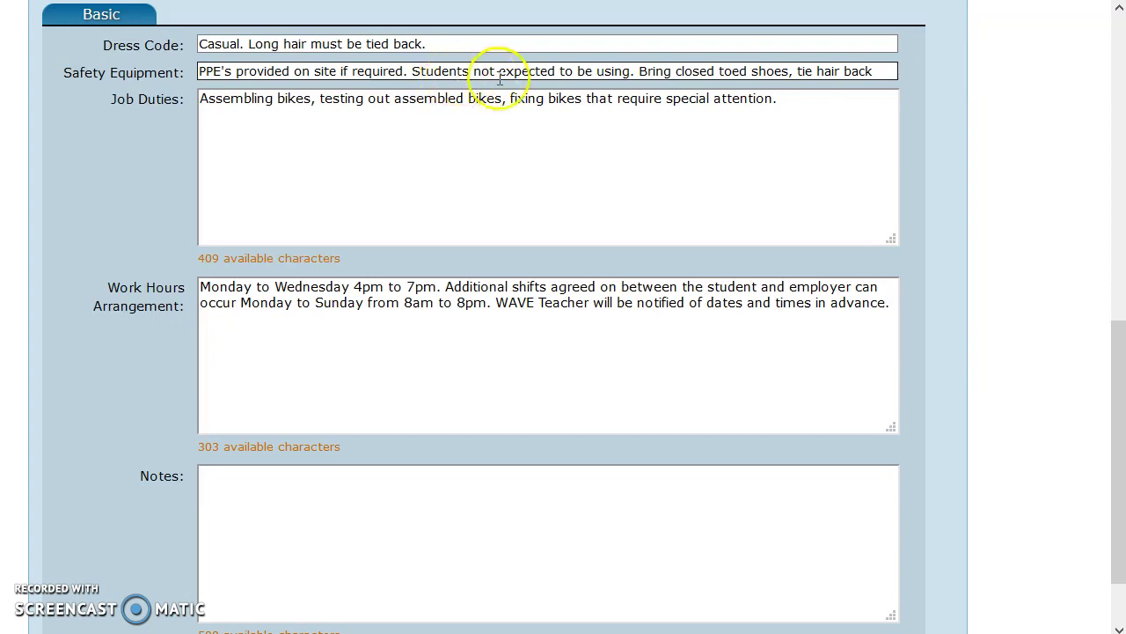
click(638, 77)
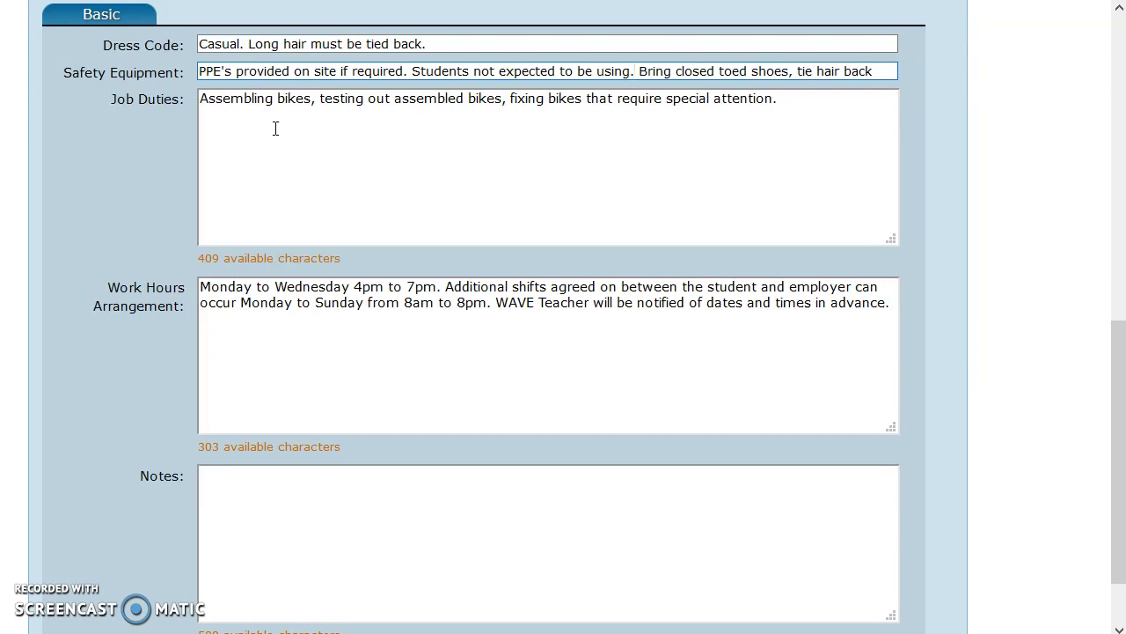
click(313, 107)
click(448, 151)
- Review the Work Hours Arrangement text, highlighting the regular hours, the additional shift times and the WAVE Teacher notification sentence
drag(440, 287, 200, 287)
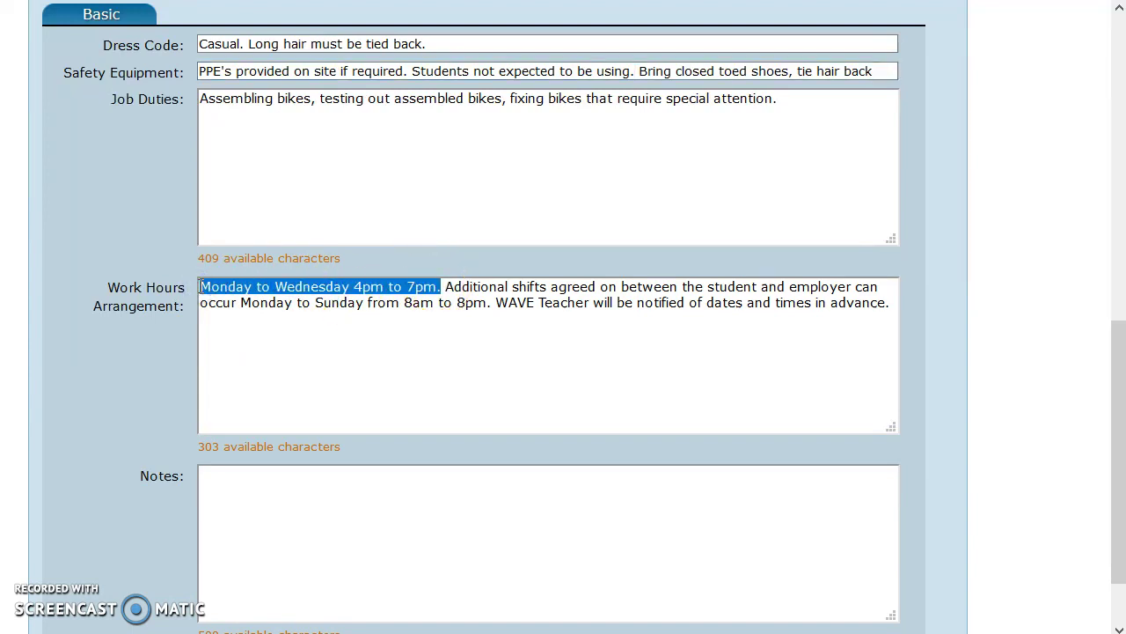
click(473, 298)
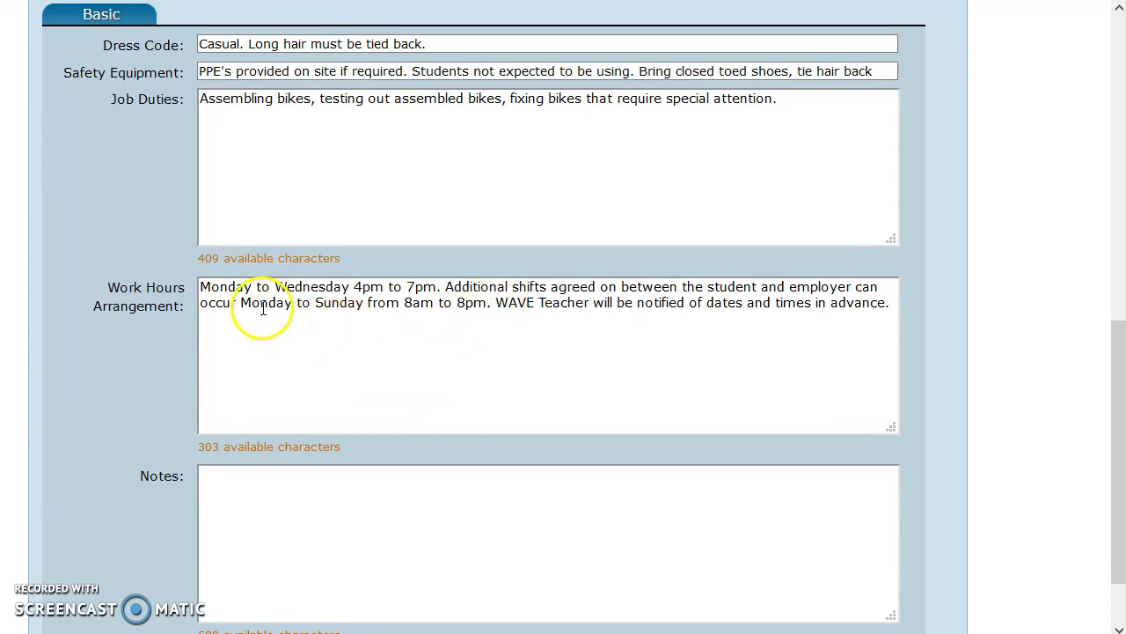
click(491, 305)
drag(491, 305, 240, 303)
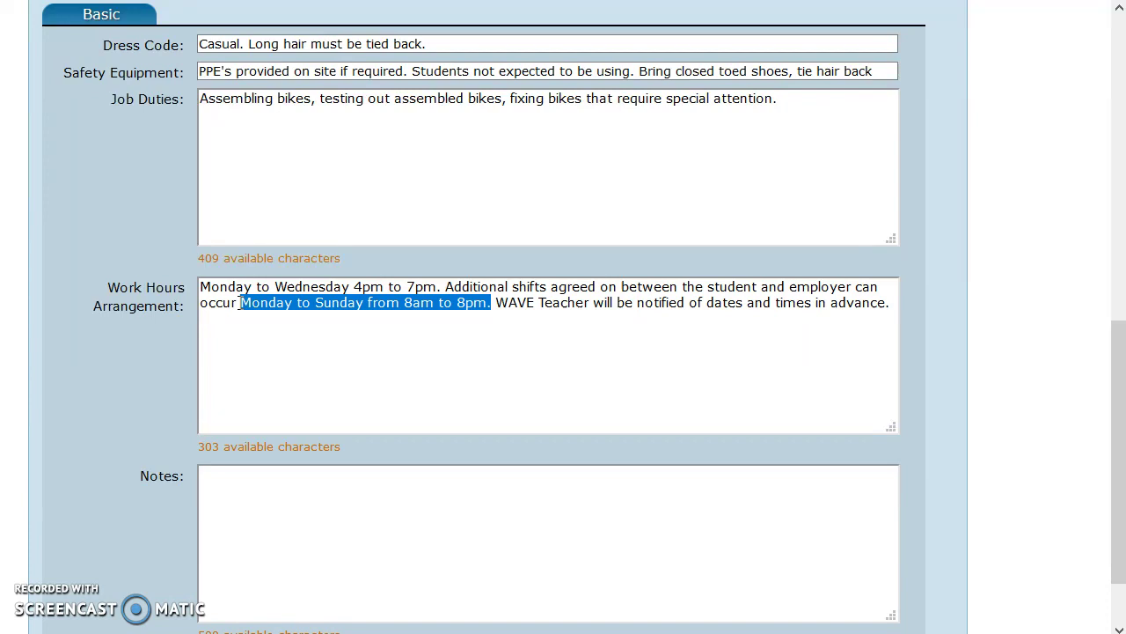
click(553, 341)
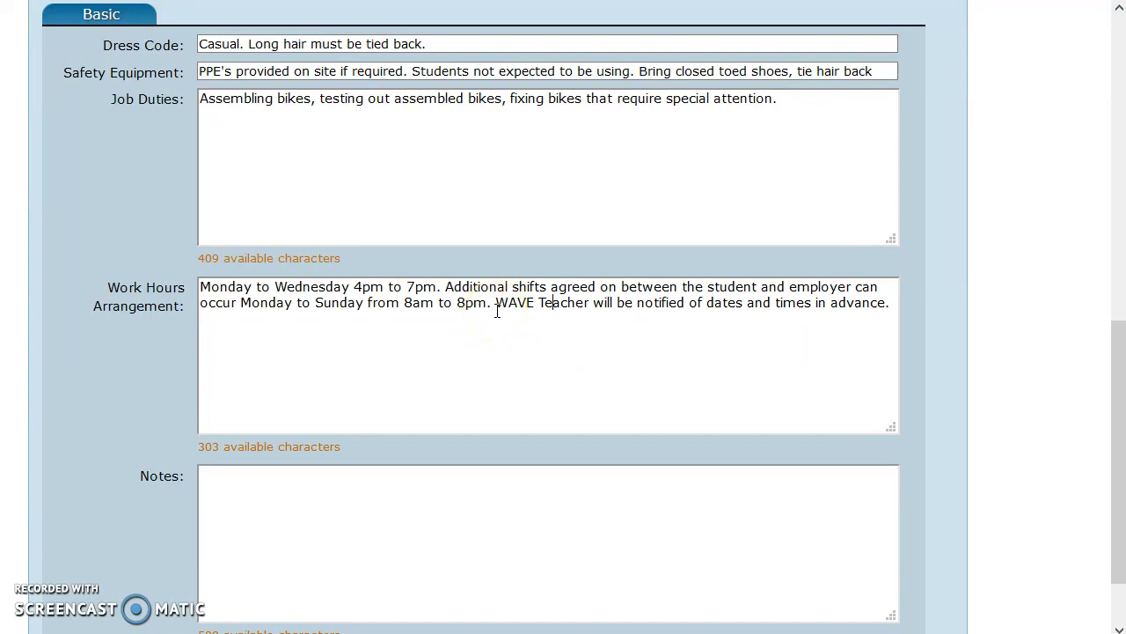
drag(497, 311, 889, 315)
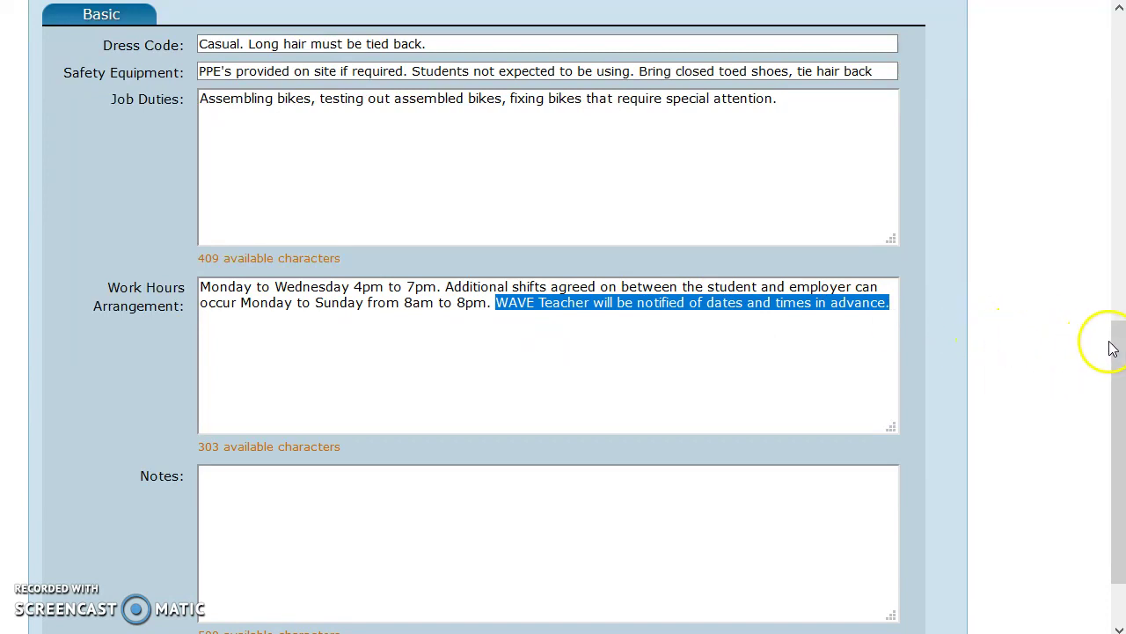
- Create the Bike assembler and tester activity from the completed form, leaving its Notes empty
drag(1111, 340, 1114, 405)
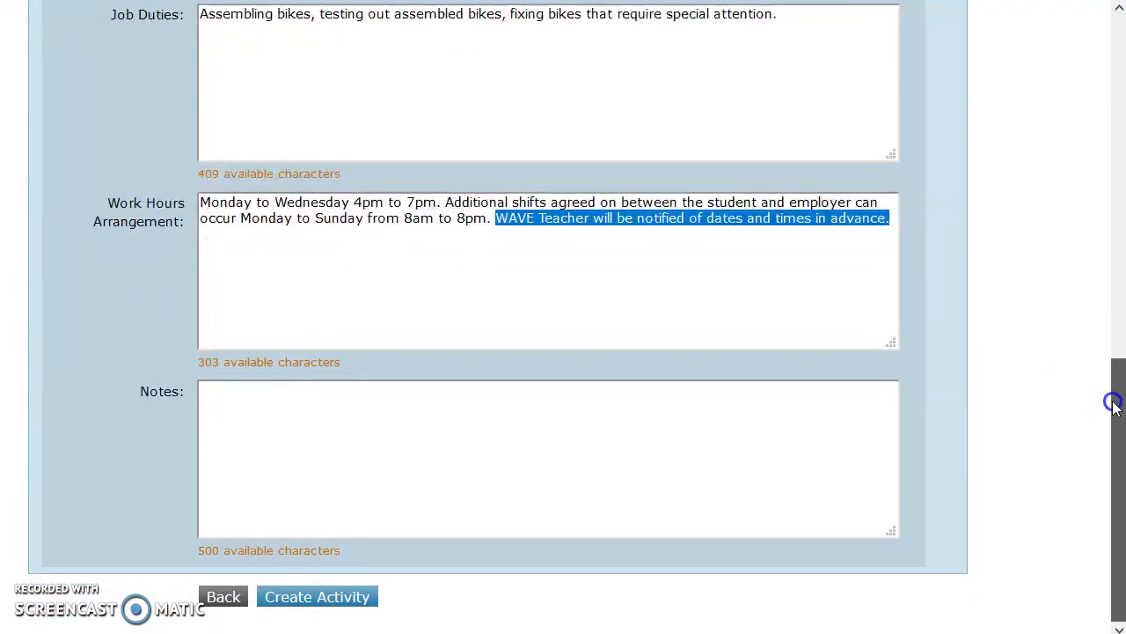
drag(1101, 367, 1093, 425)
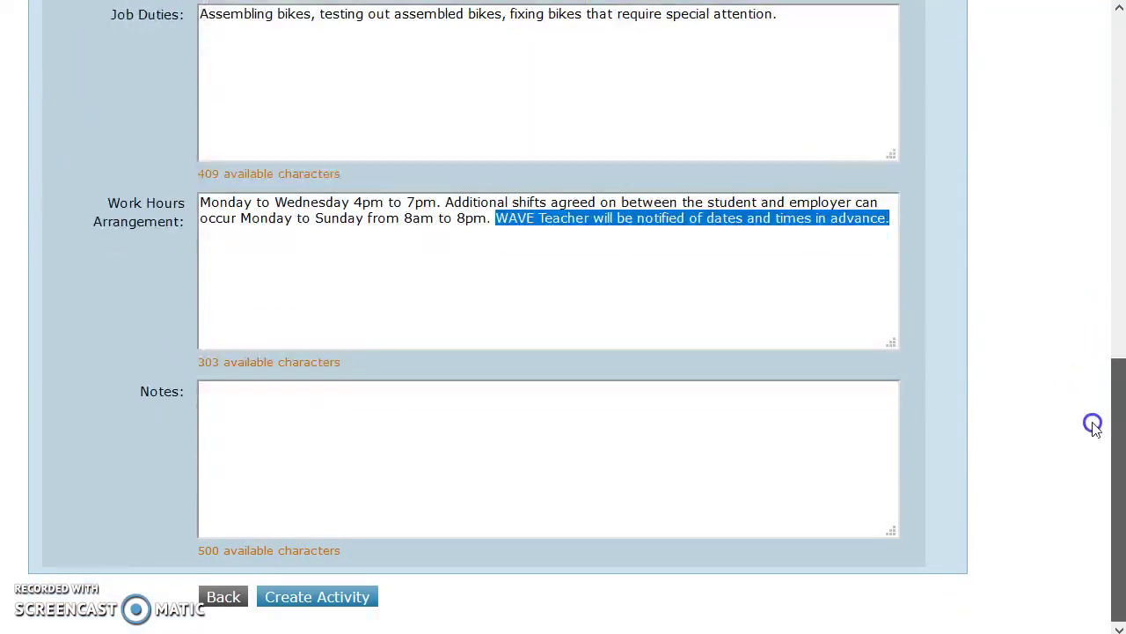
click(842, 334)
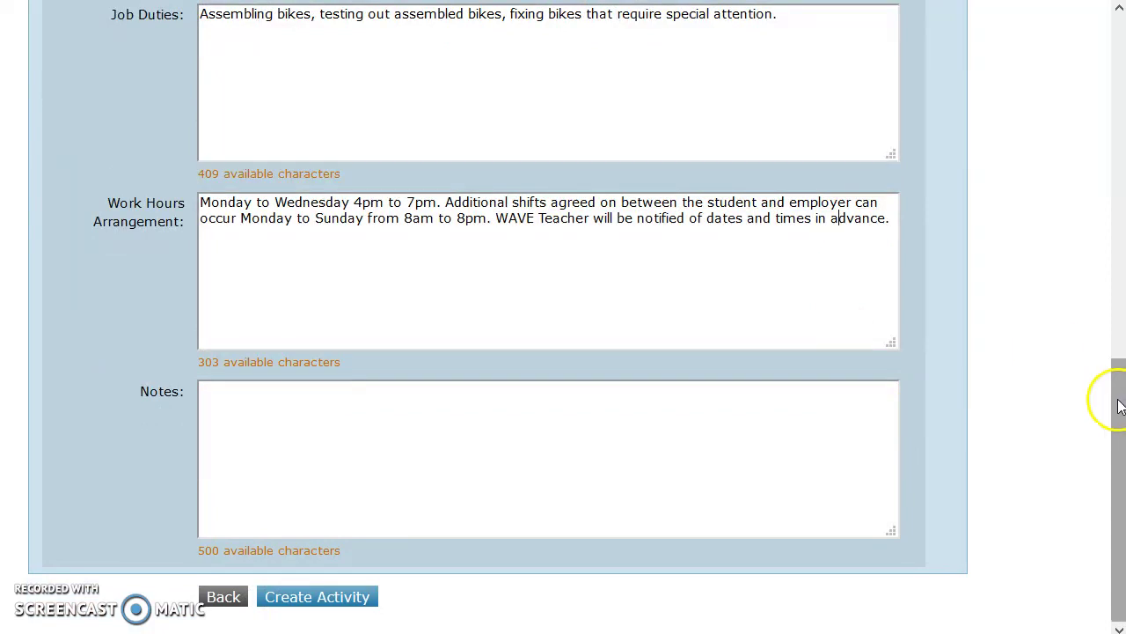
click(357, 606)
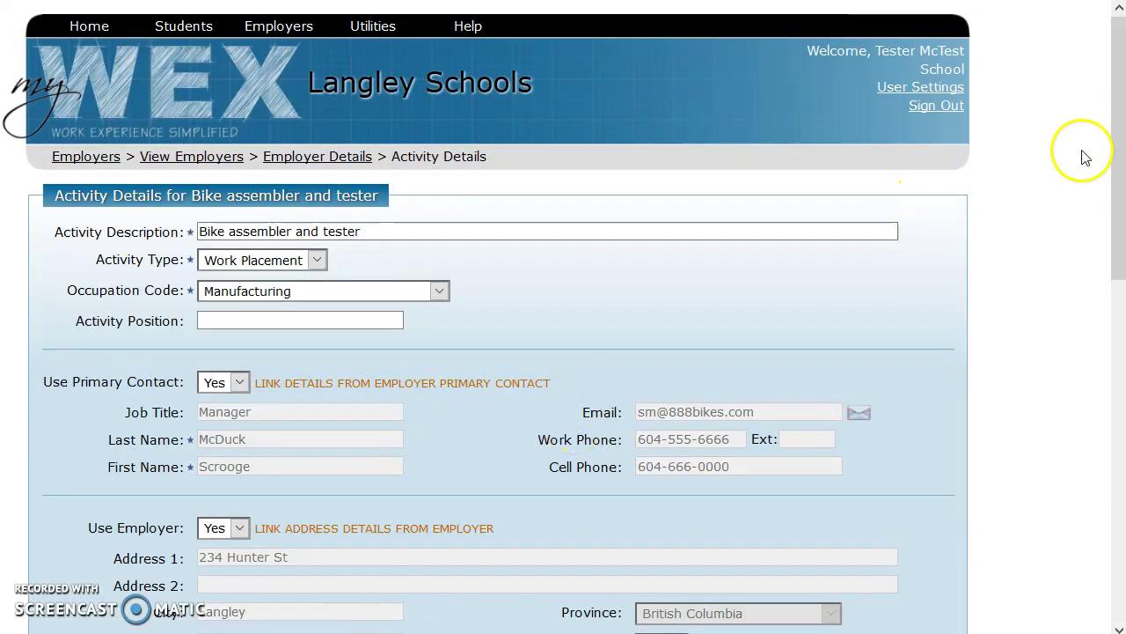
- Examine the created activity's basic details along with its Placements, Memos and Certificates sections, and return to the basic details
drag(1122, 156, 1059, 519)
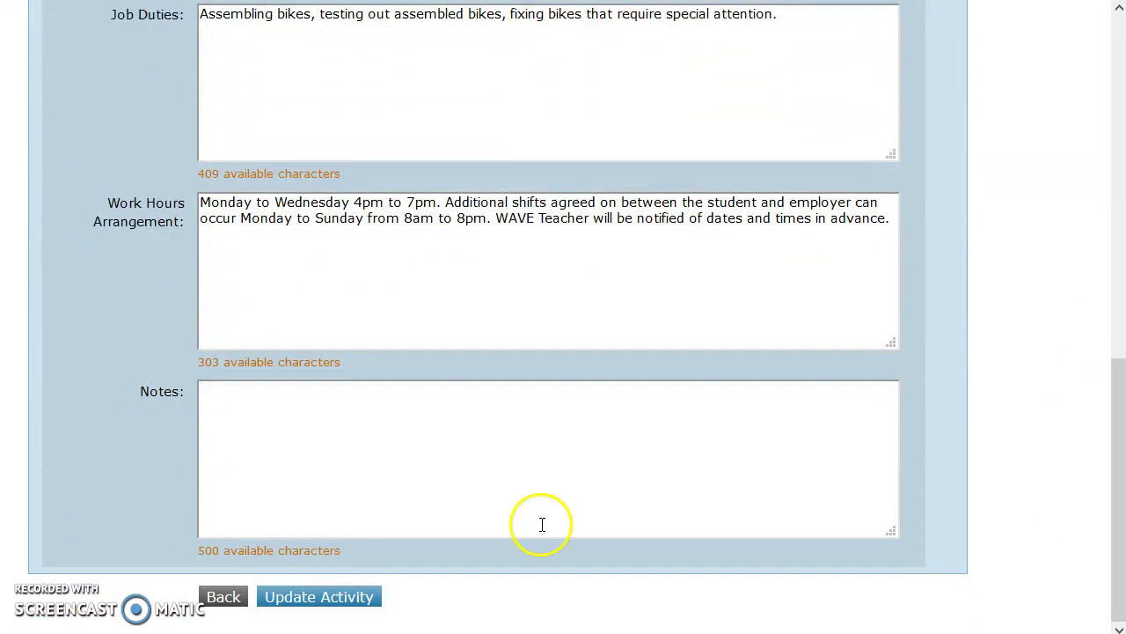
click(342, 609)
drag(1110, 422, 1072, 442)
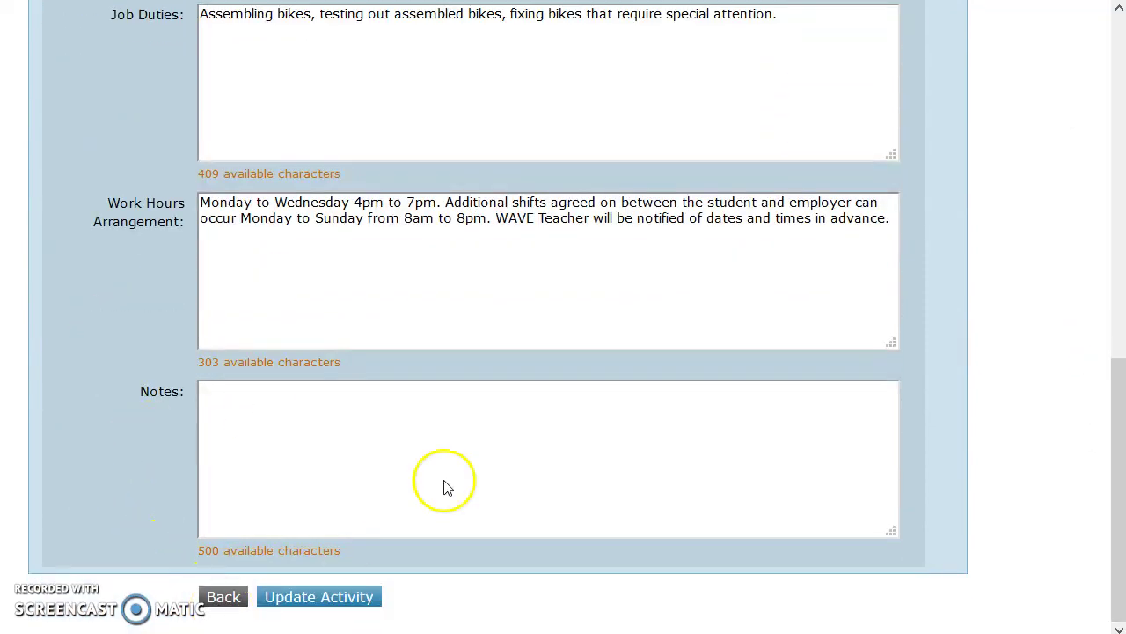
drag(1108, 382, 1119, 336)
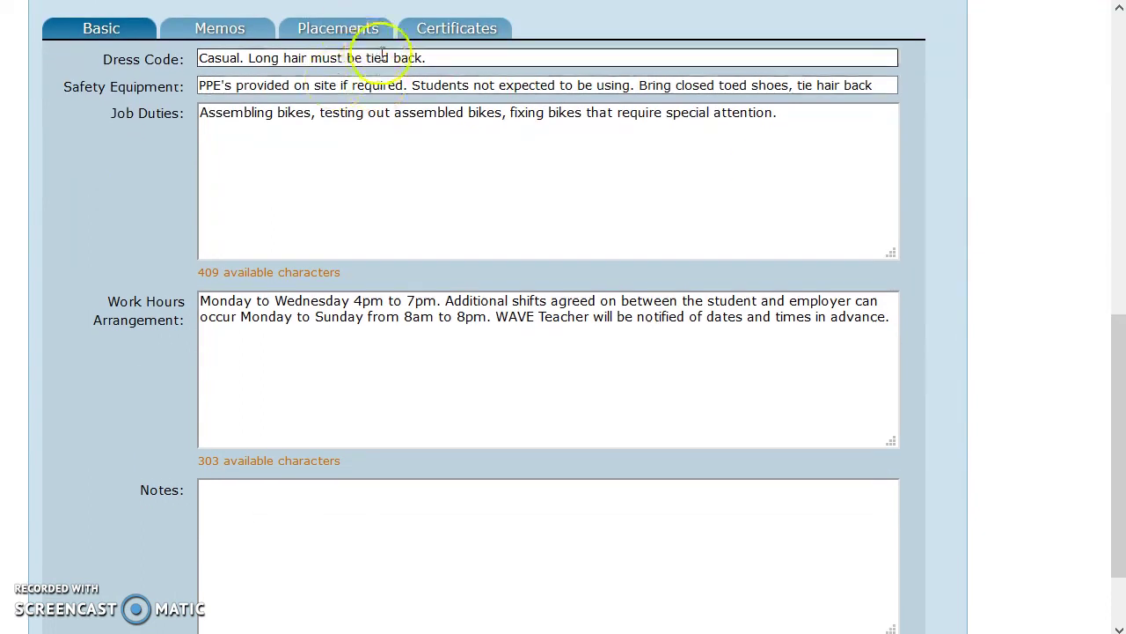
click(332, 31)
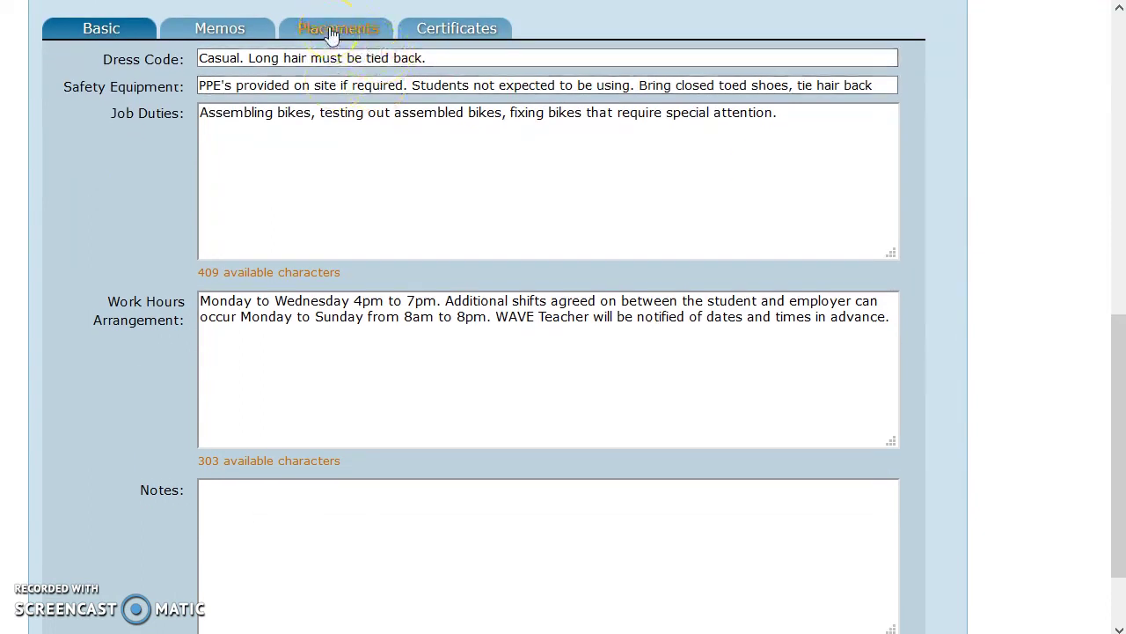
click(258, 29)
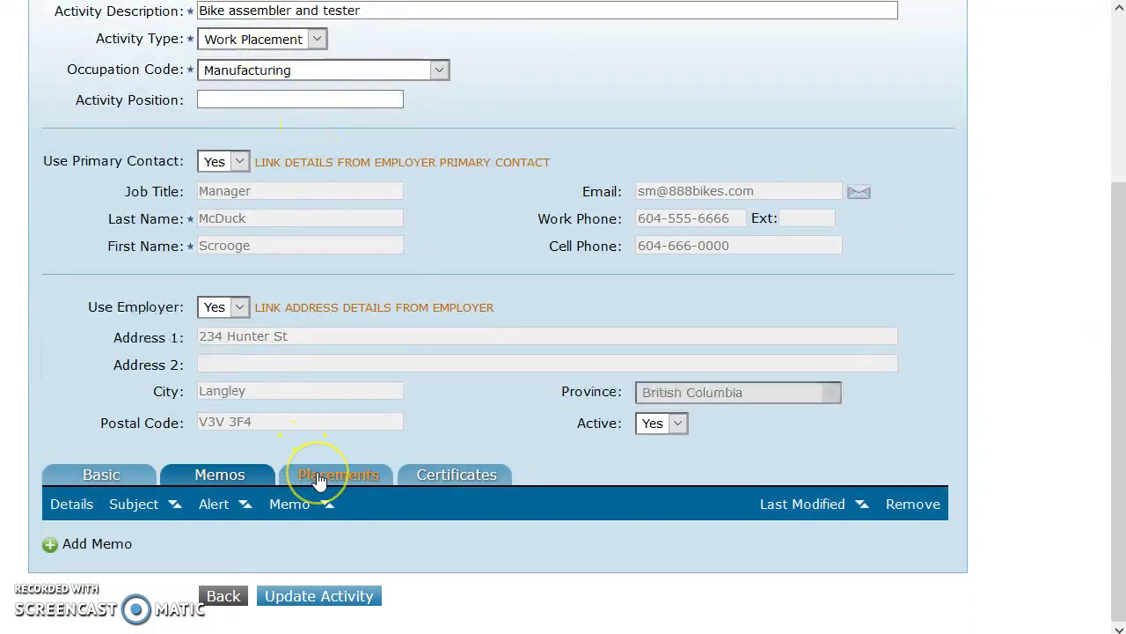
click(457, 474)
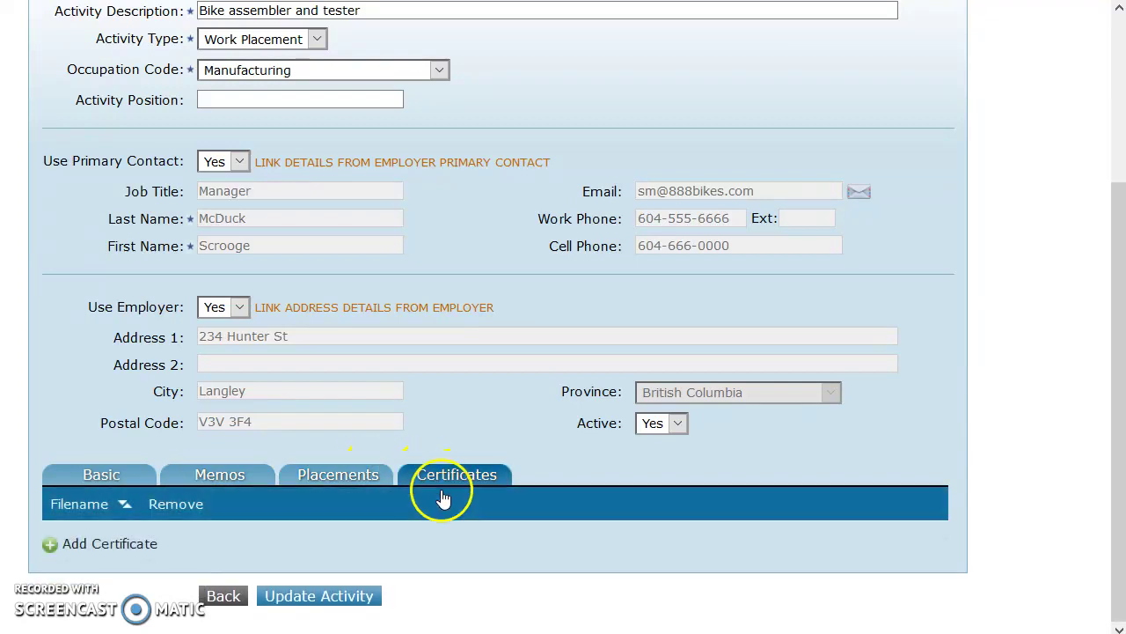
click(124, 483)
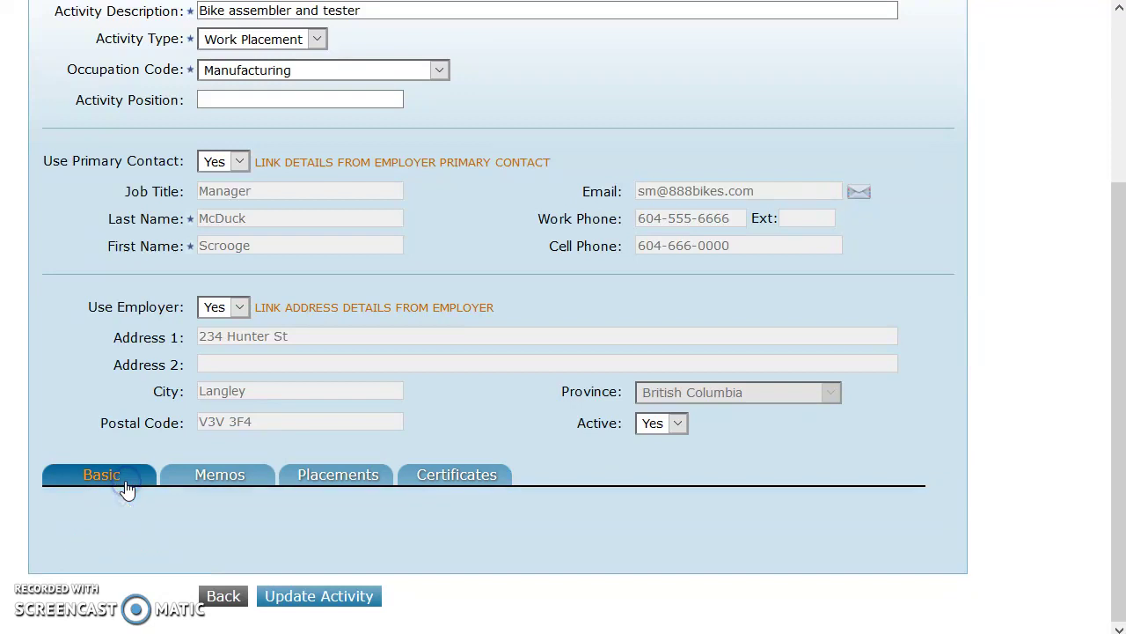
scroll(1101, 382, down, 1)
scroll(1101, 383, down, 5)
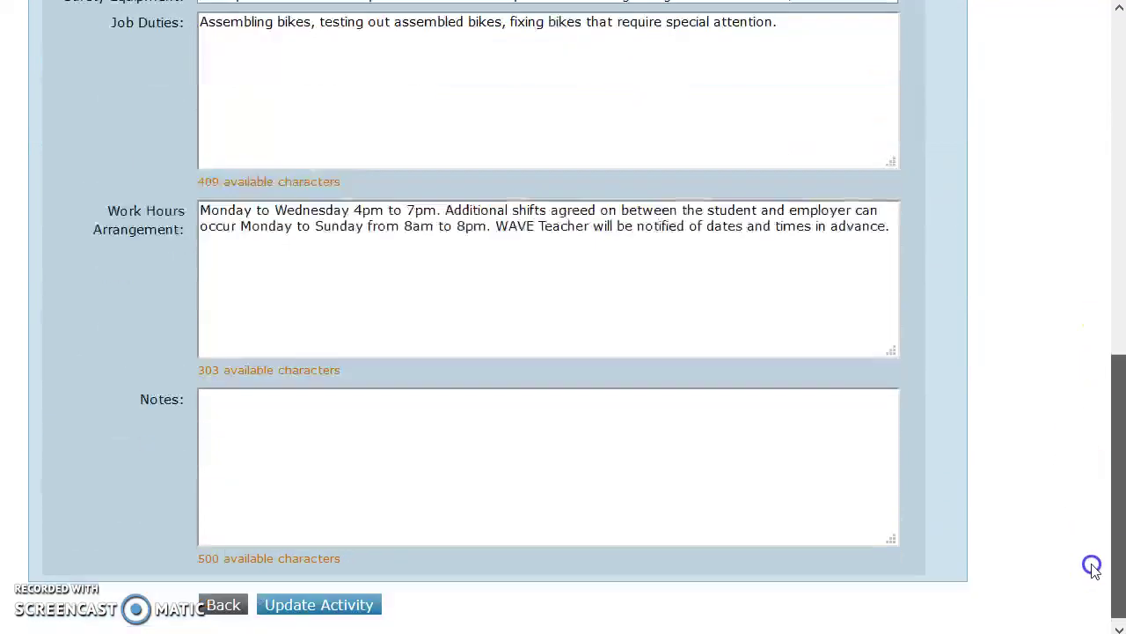
- Return from the activity to the 888 Bikes employer record and review its Activities list and Constraints section
click(223, 598)
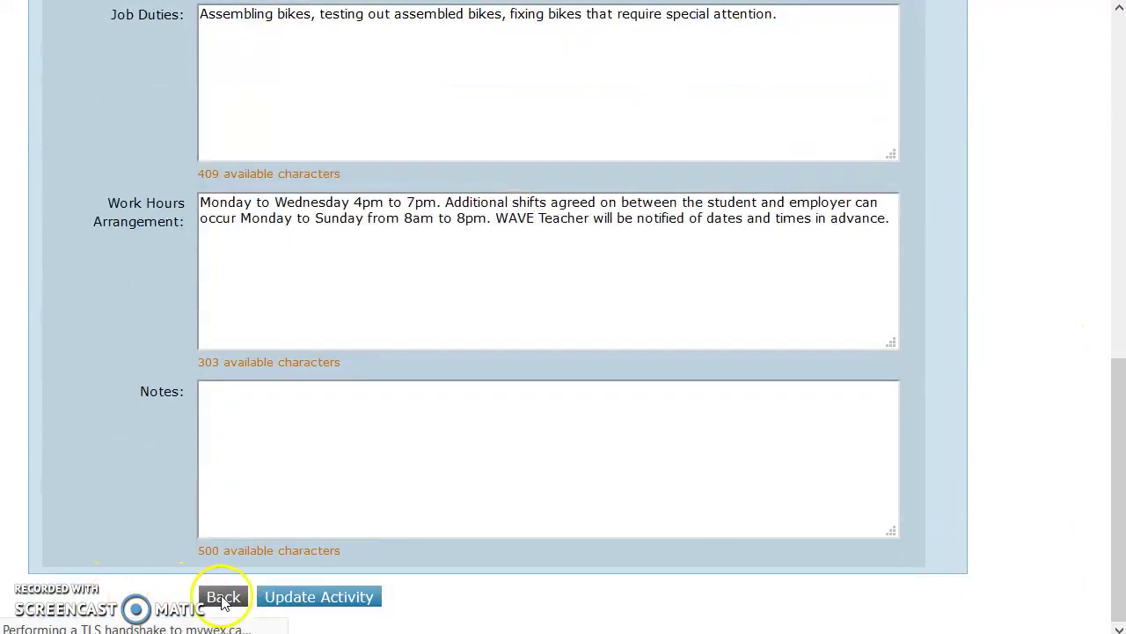
drag(1113, 163, 1117, 377)
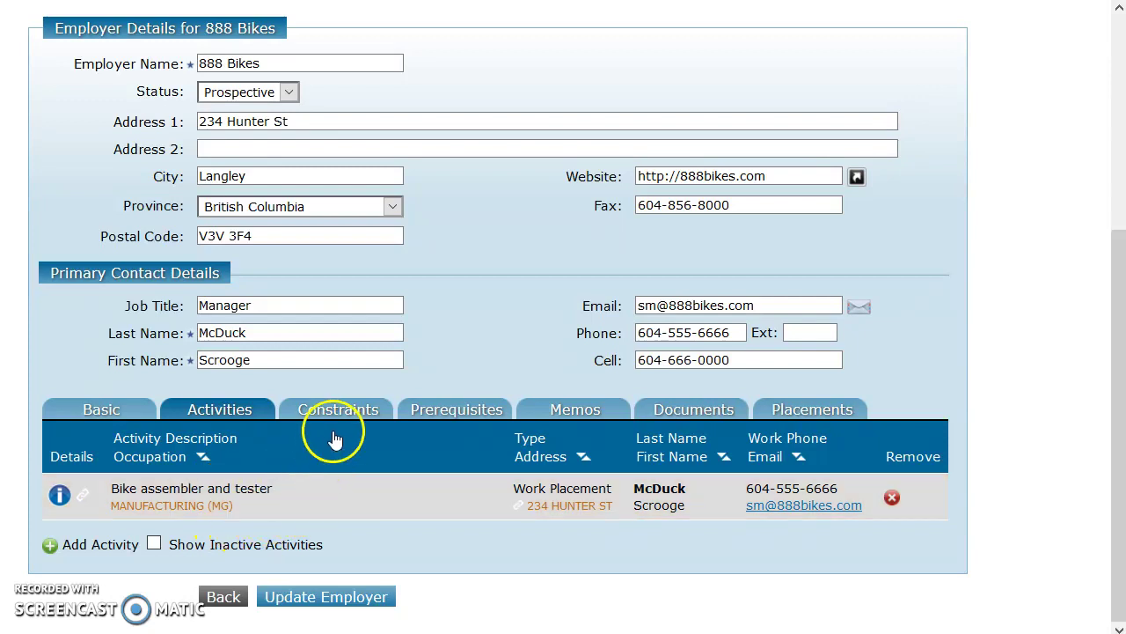
click(351, 414)
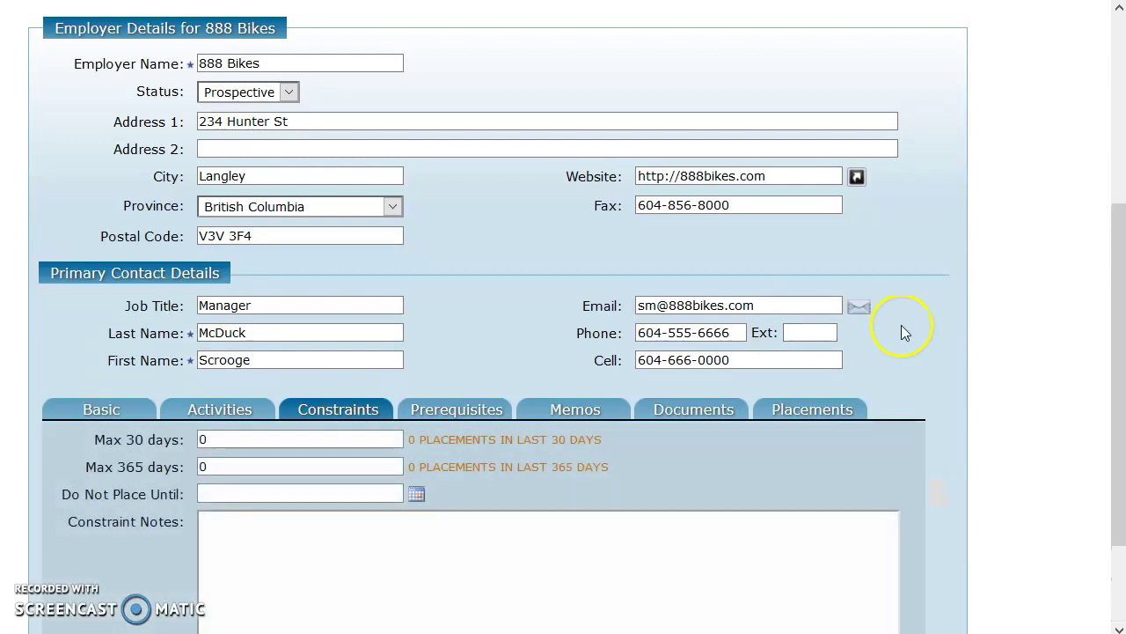
drag(1109, 246, 1103, 344)
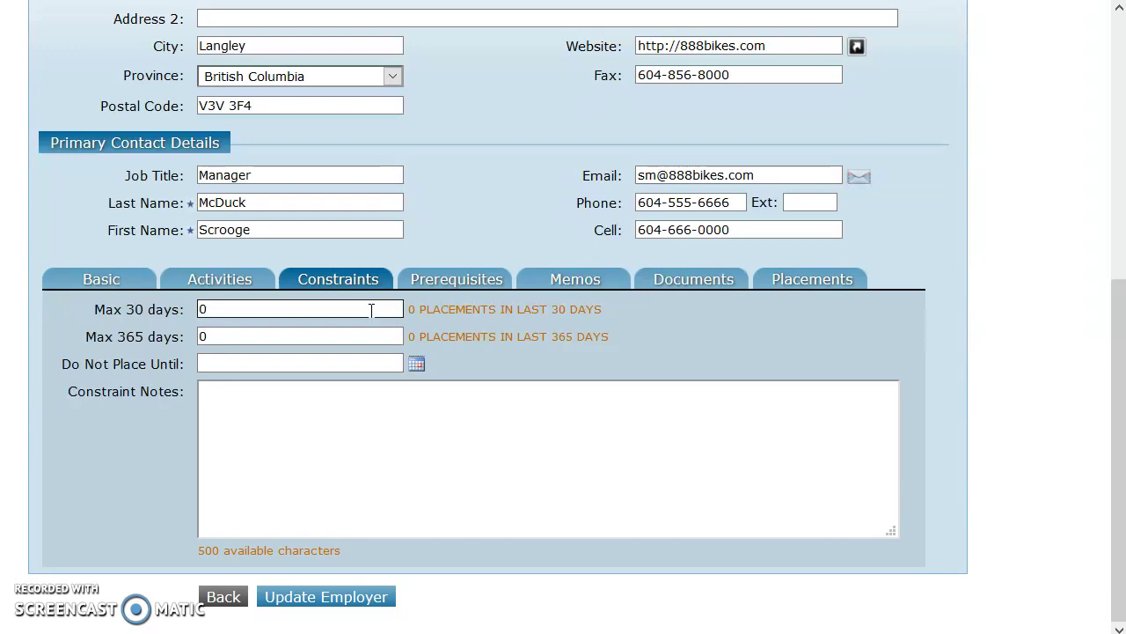
- Examine the Prerequisites, Memos and Documents sections of the 888 Bikes employer record
click(453, 283)
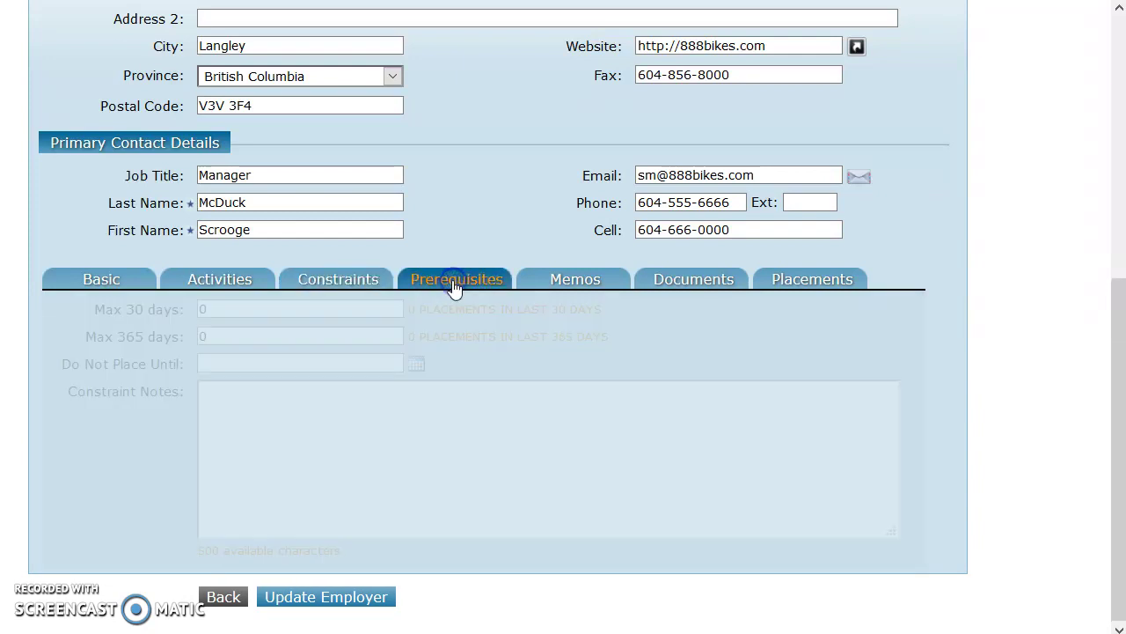
mouse_move(1113, 272)
mouse_down()
mouse_move(1114, 307)
mouse_move(1120, 292)
mouse_up()
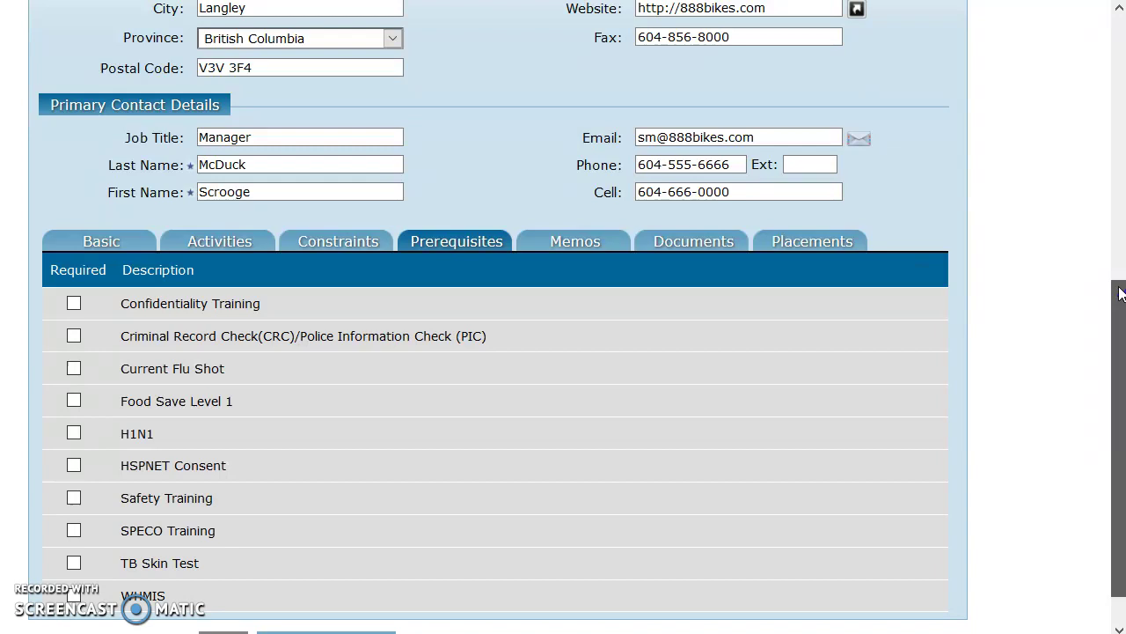
drag(1120, 294, 1119, 304)
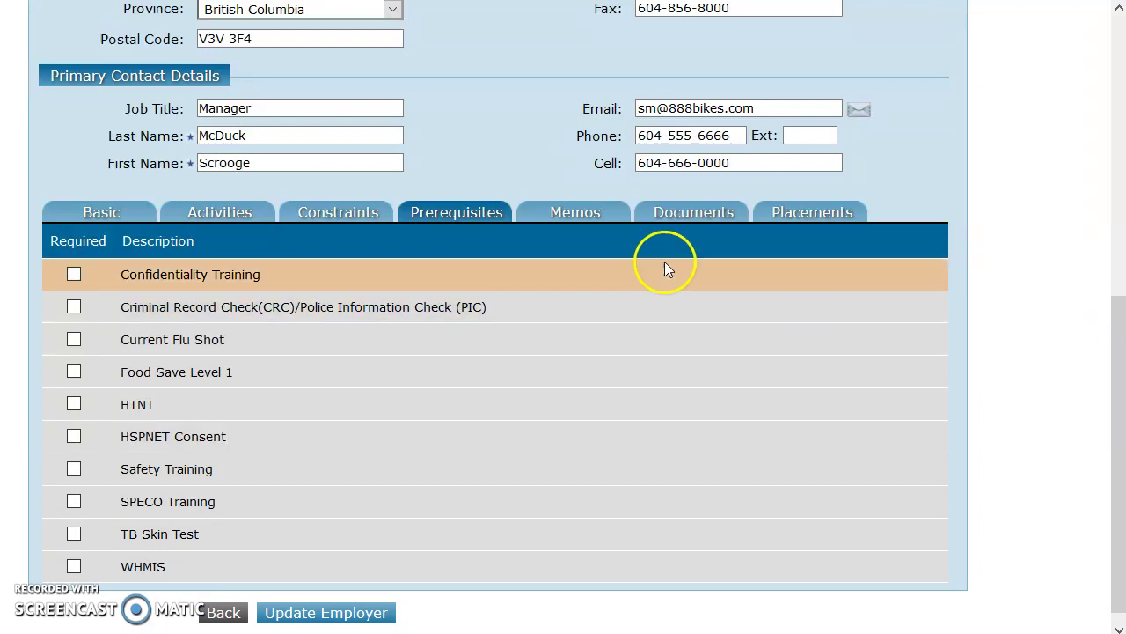
click(603, 220)
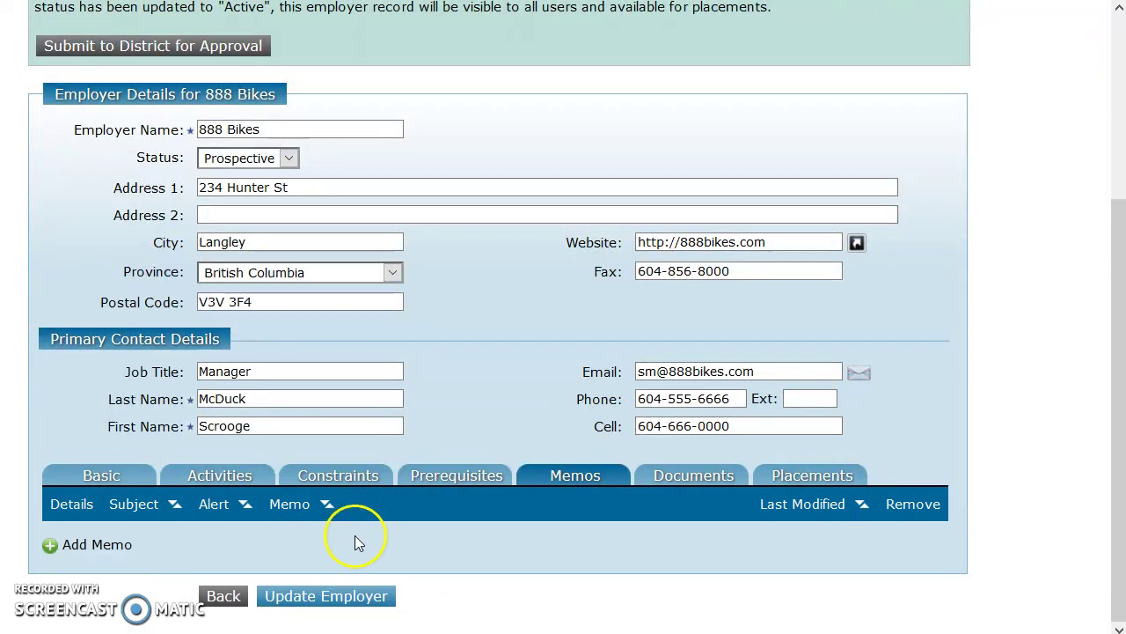
click(710, 481)
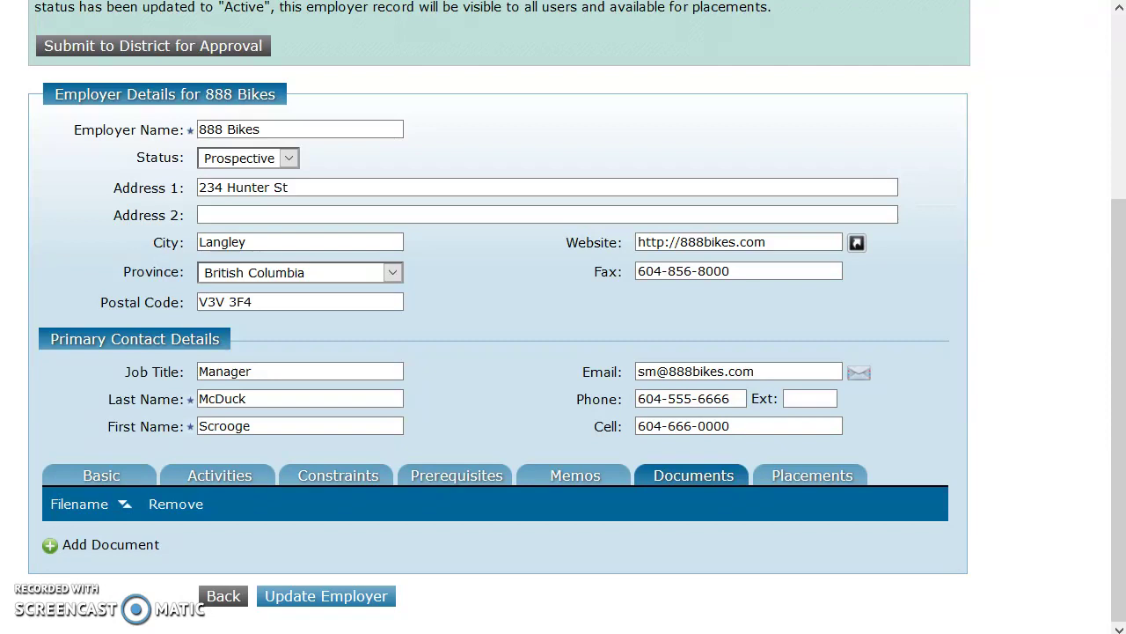
- Review the employer's Basic details, highlighting the WCB number and checking the Work Site Analysis Date
click(104, 480)
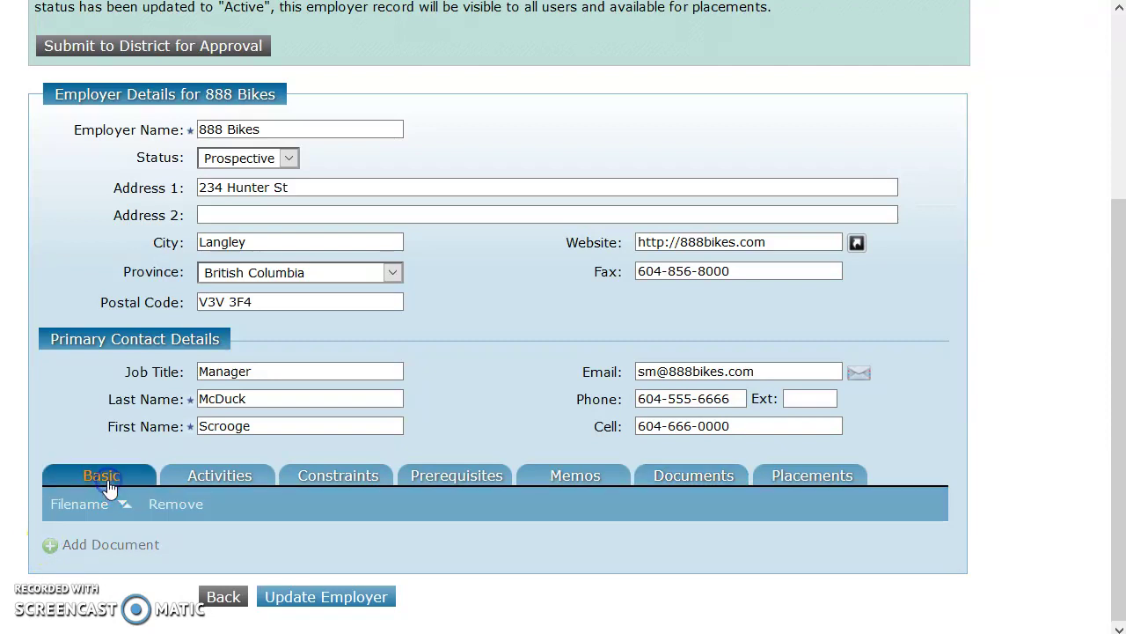
drag(1114, 390, 1106, 502)
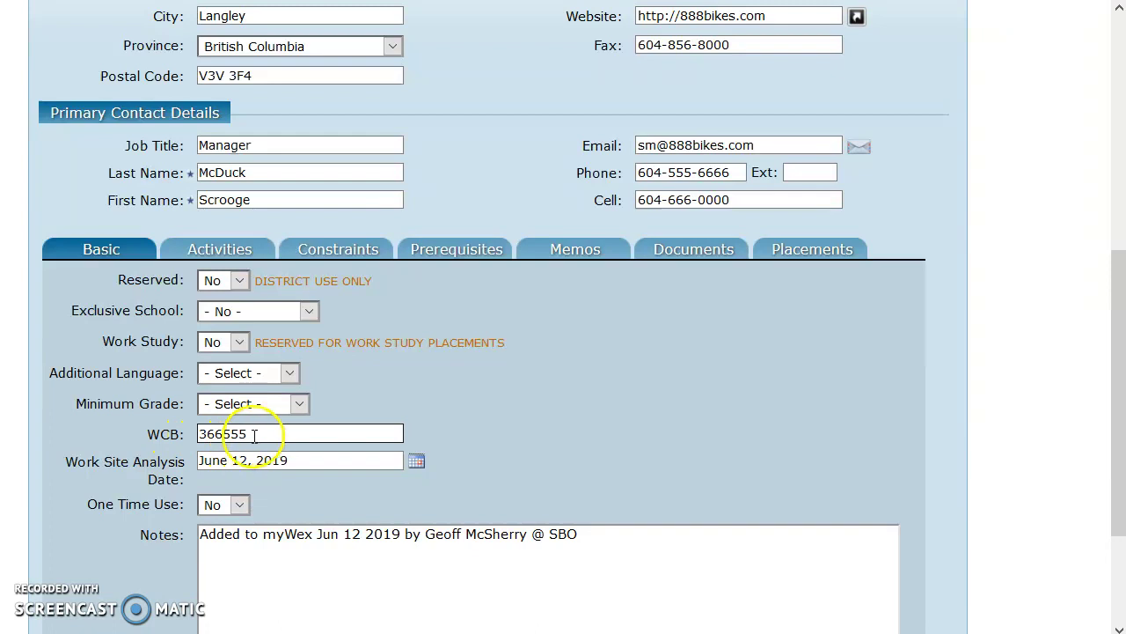
double_click(221, 433)
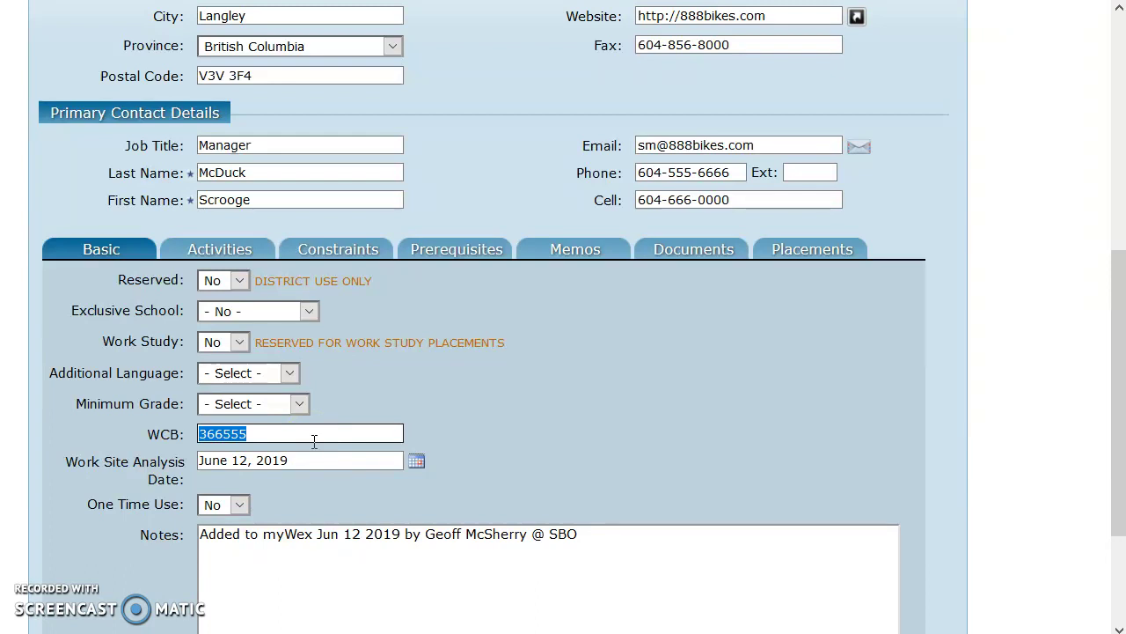
click(320, 464)
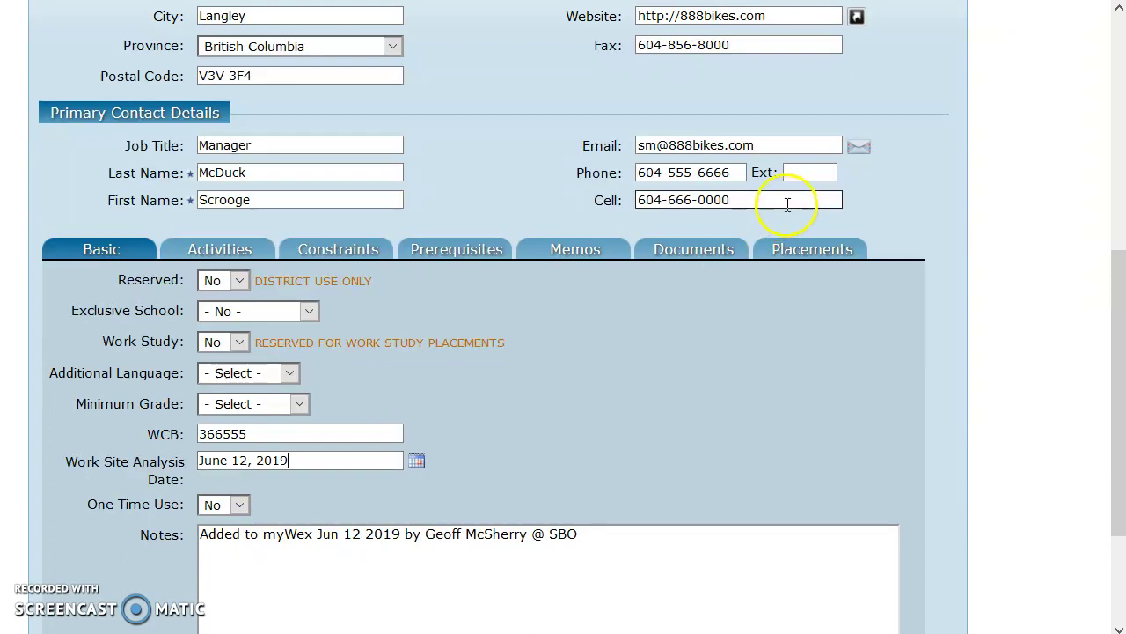
- Attach the WorkSafe Student Work Placement Form - FILLABLE PDF from the Desktop to the employer's documents
click(714, 251)
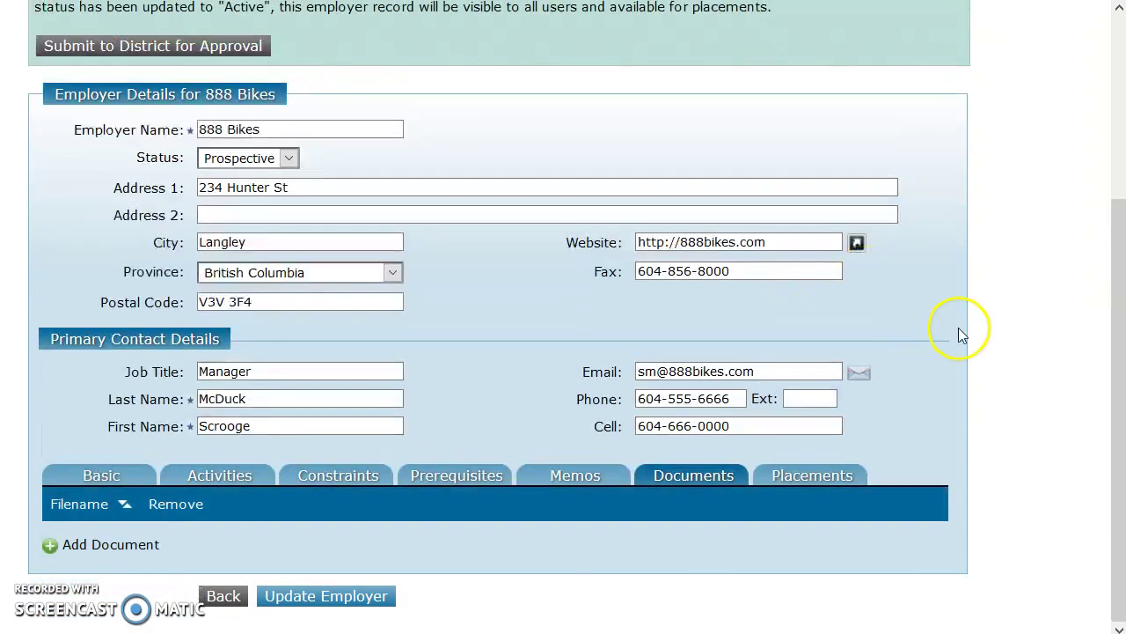
click(50, 546)
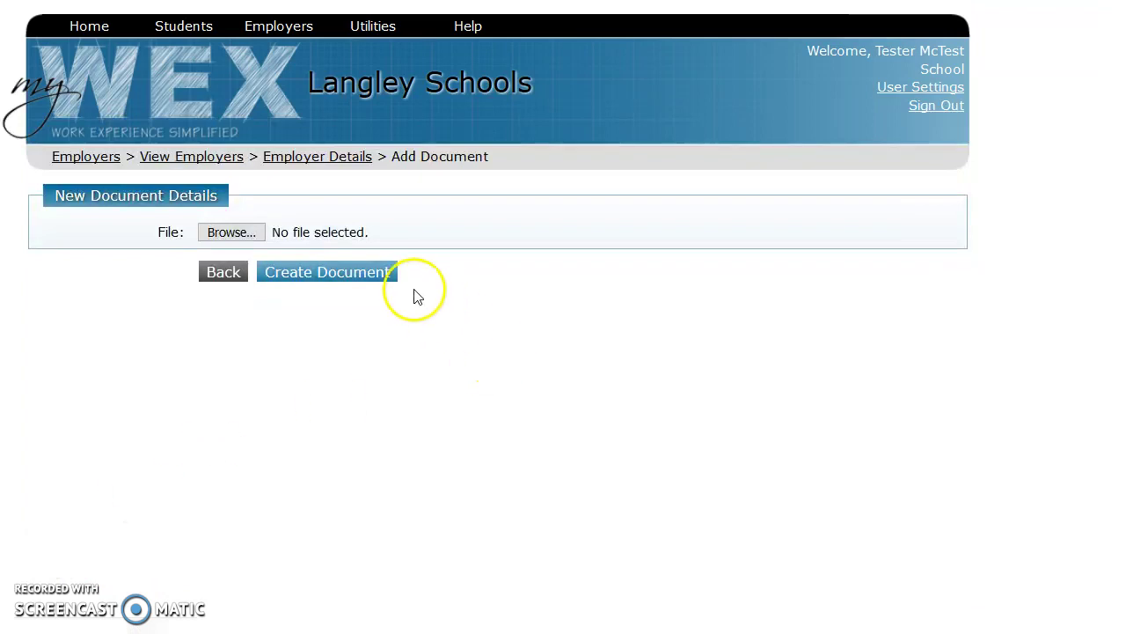
click(236, 232)
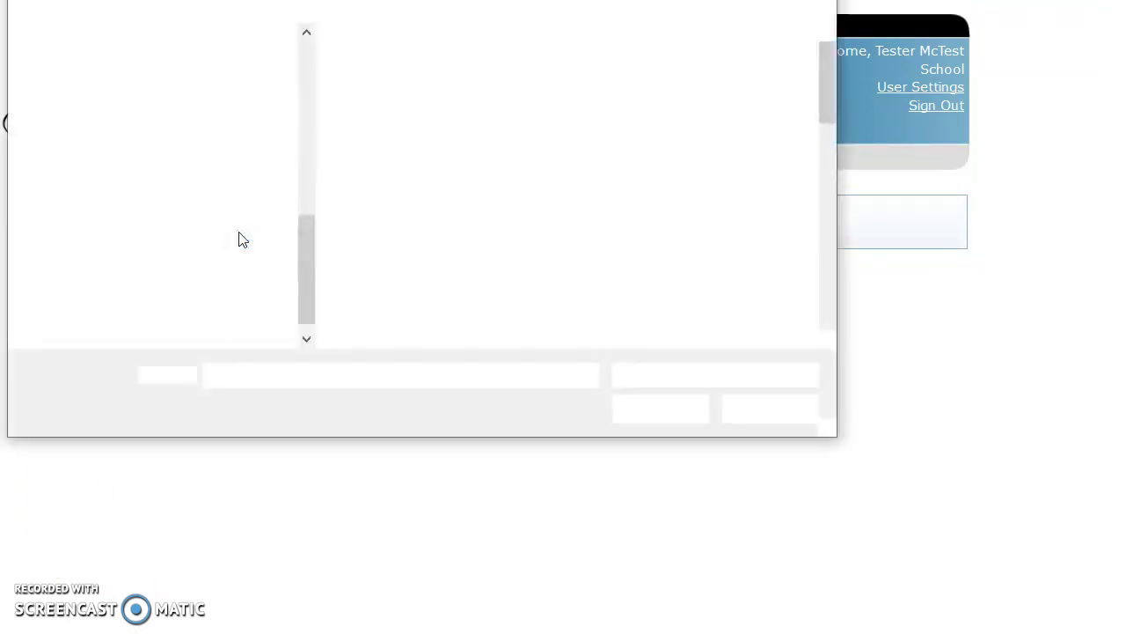
drag(833, 96, 829, 304)
click(782, 191)
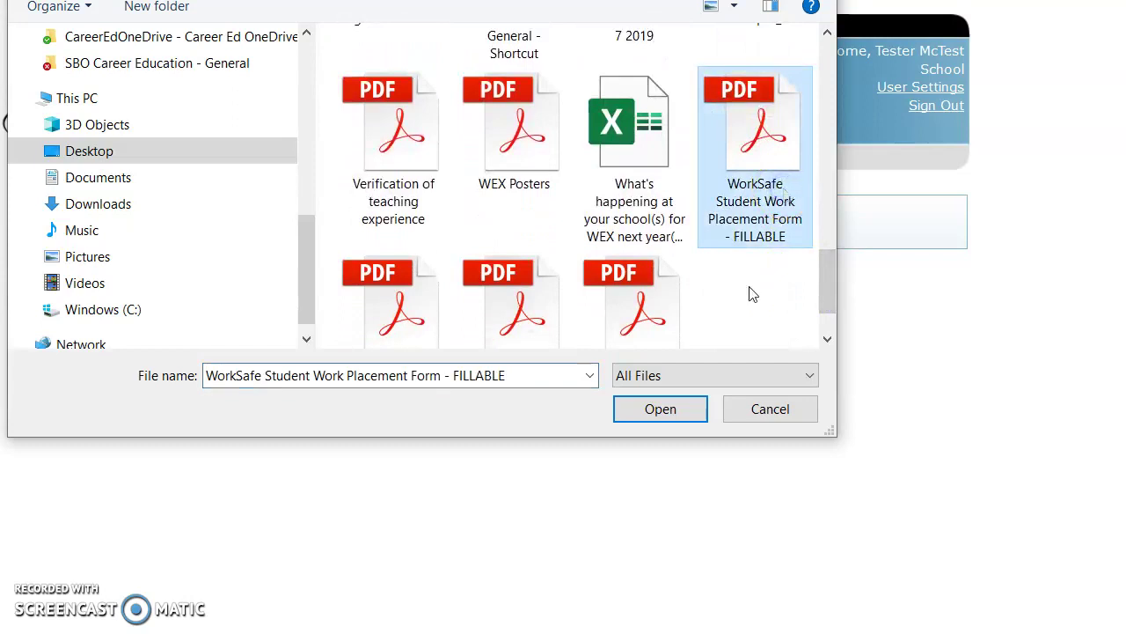
click(661, 409)
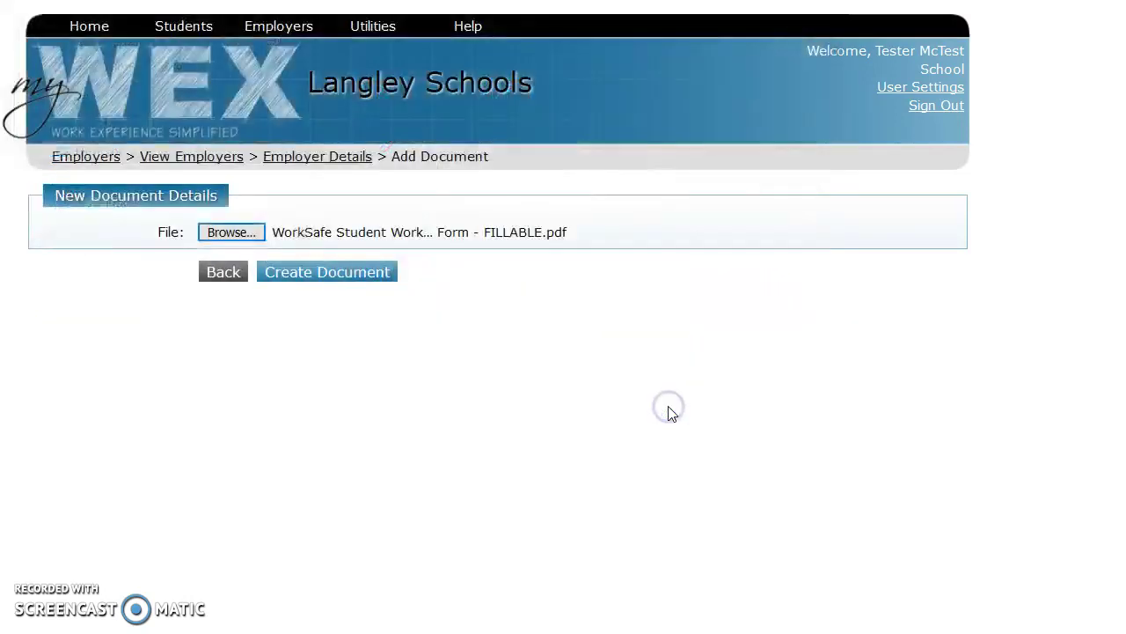
click(343, 280)
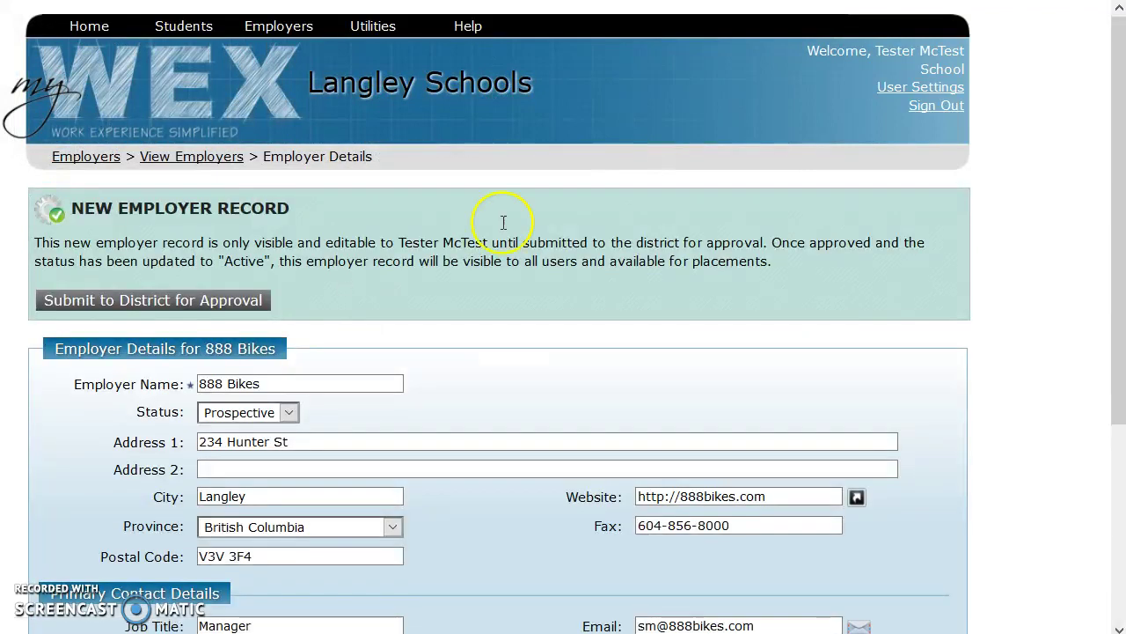
- Check the employer's attached document and Placements section, and save the updated 888 Bikes record
drag(1112, 230, 1106, 457)
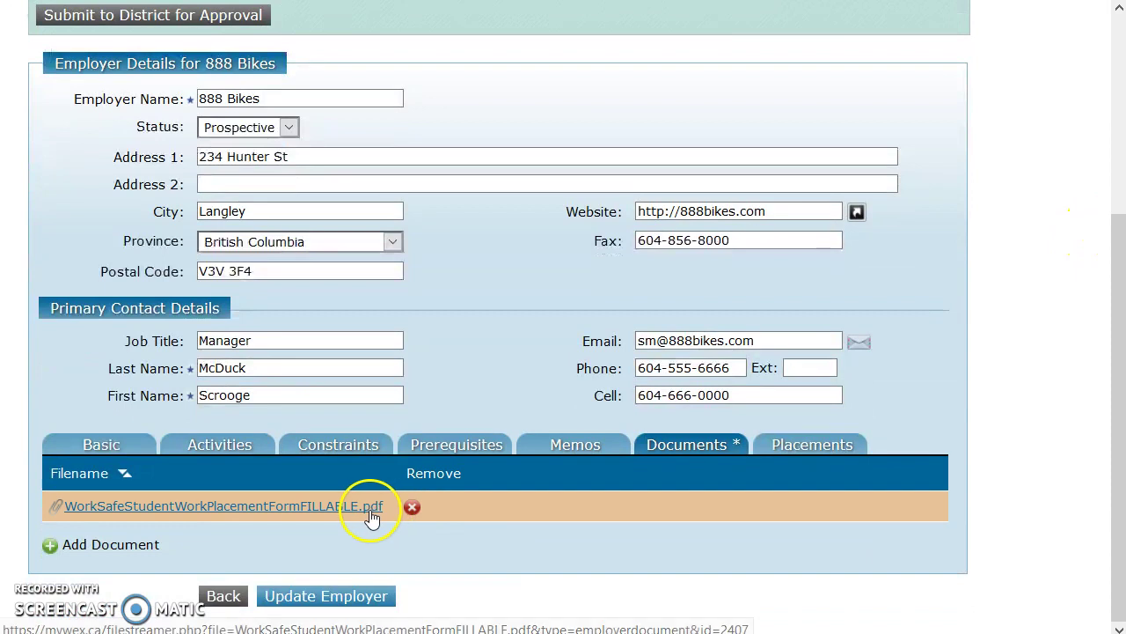
click(783, 454)
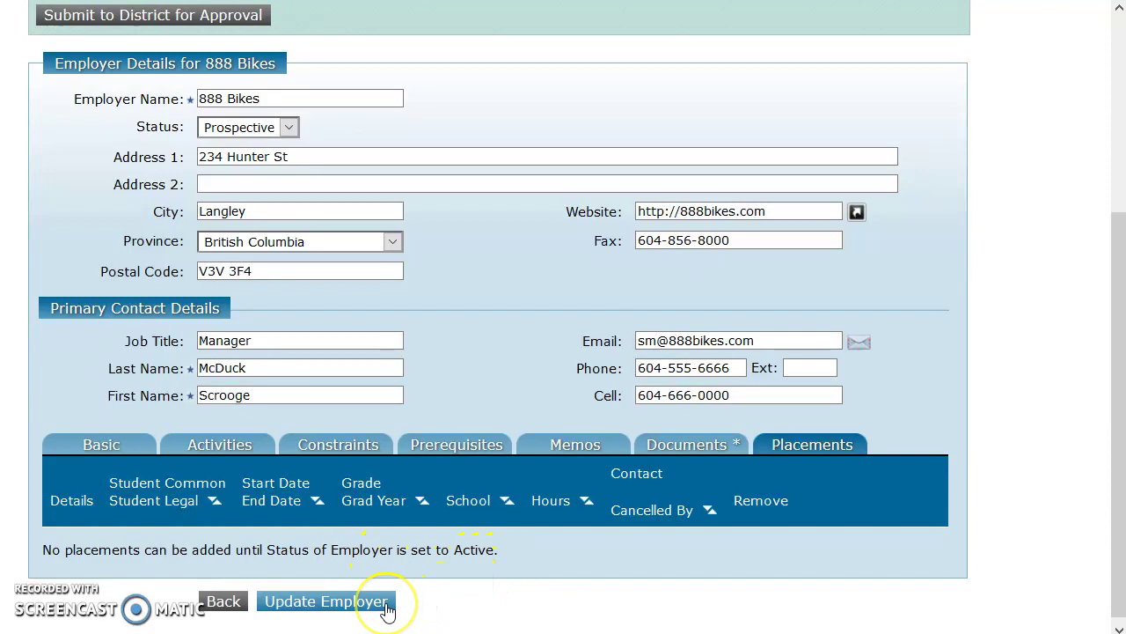
click(387, 608)
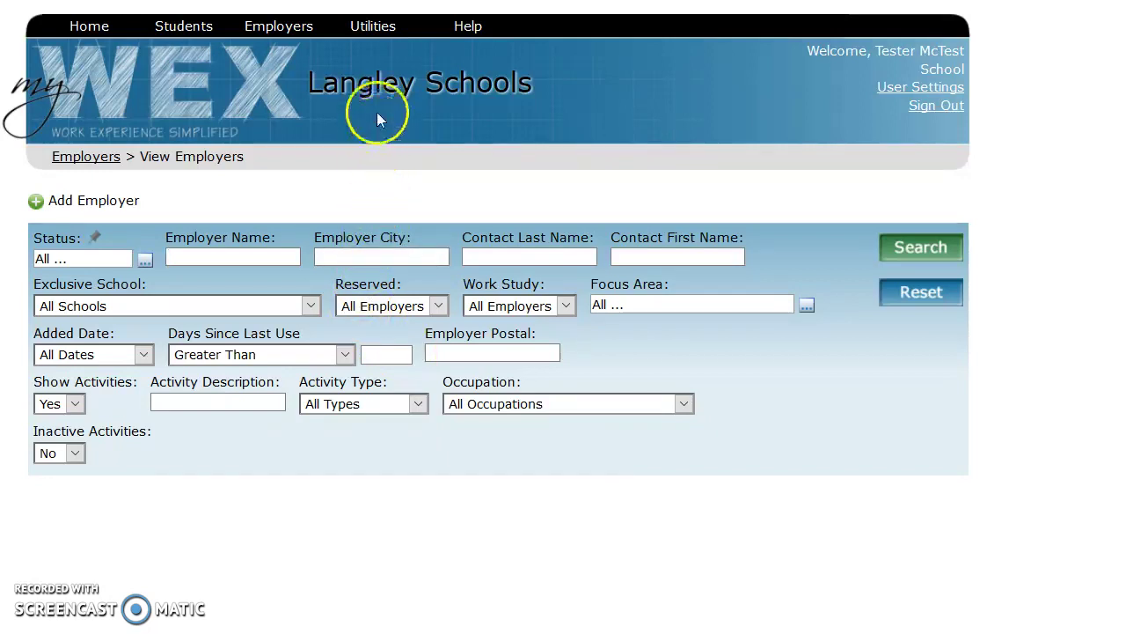
- Search the Employer Workflow with all statuses and all dates, and open the 888 Bikes record
mouse_move(378, 32)
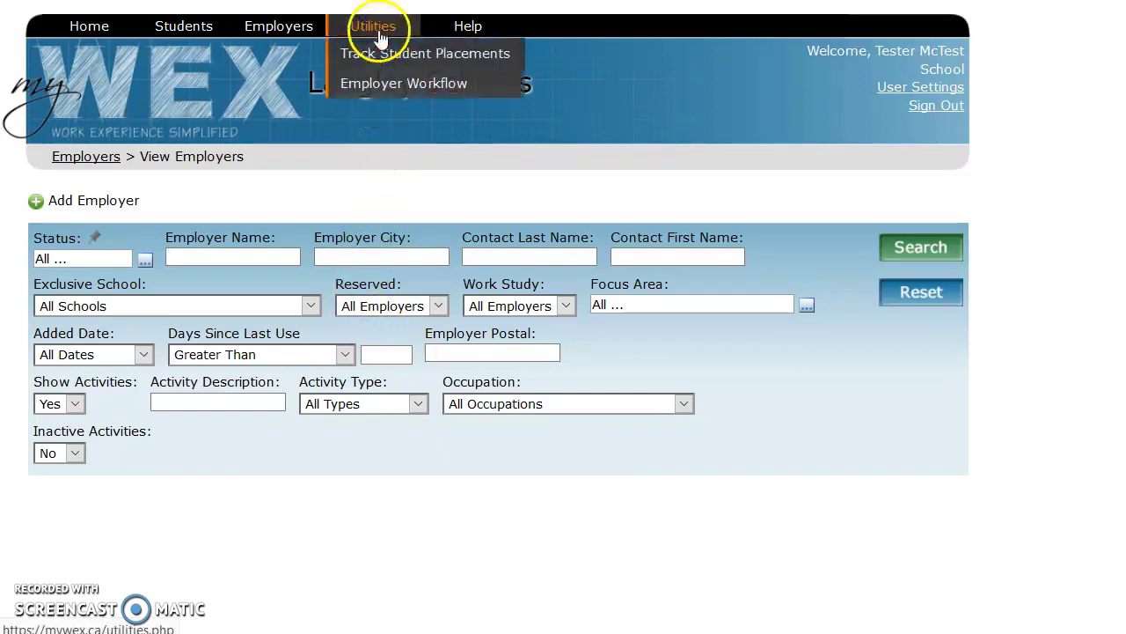
click(390, 88)
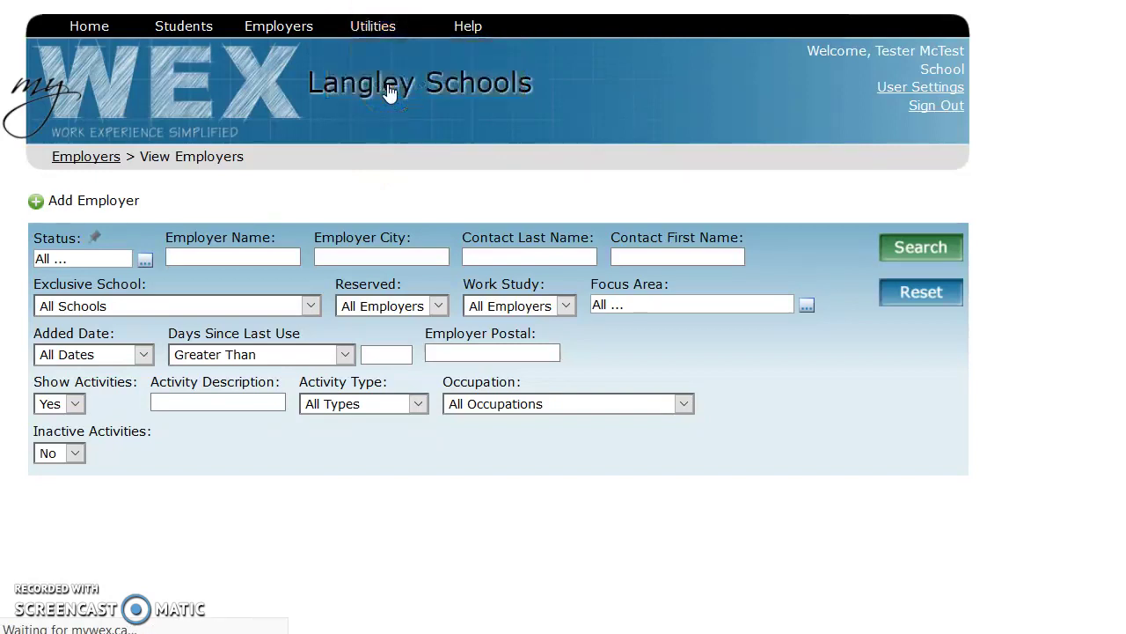
click(920, 249)
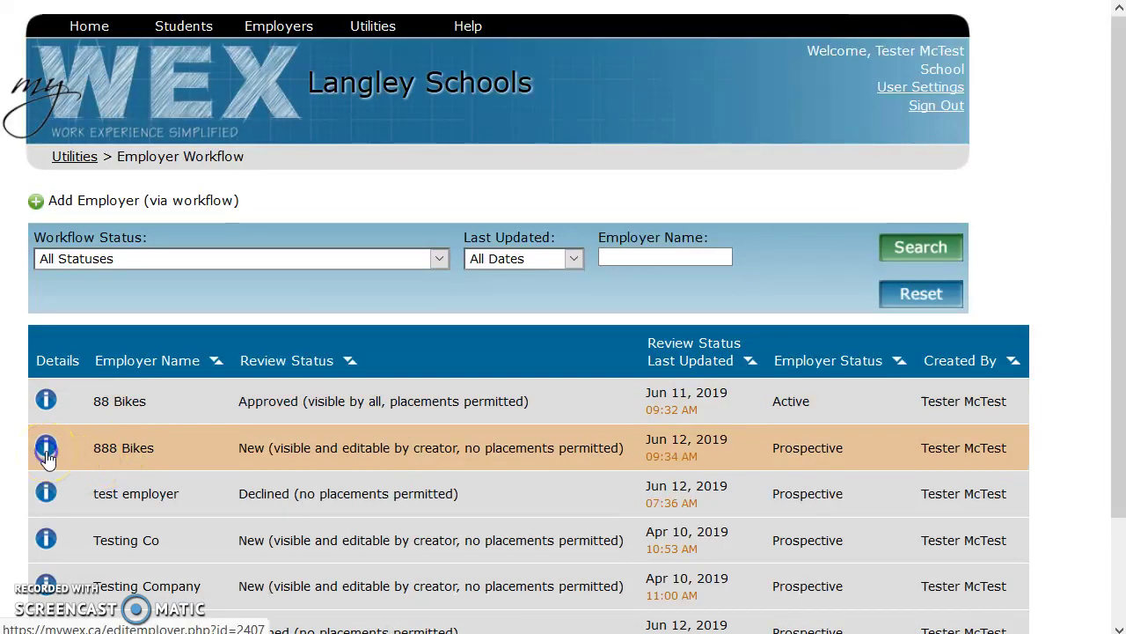
click(46, 451)
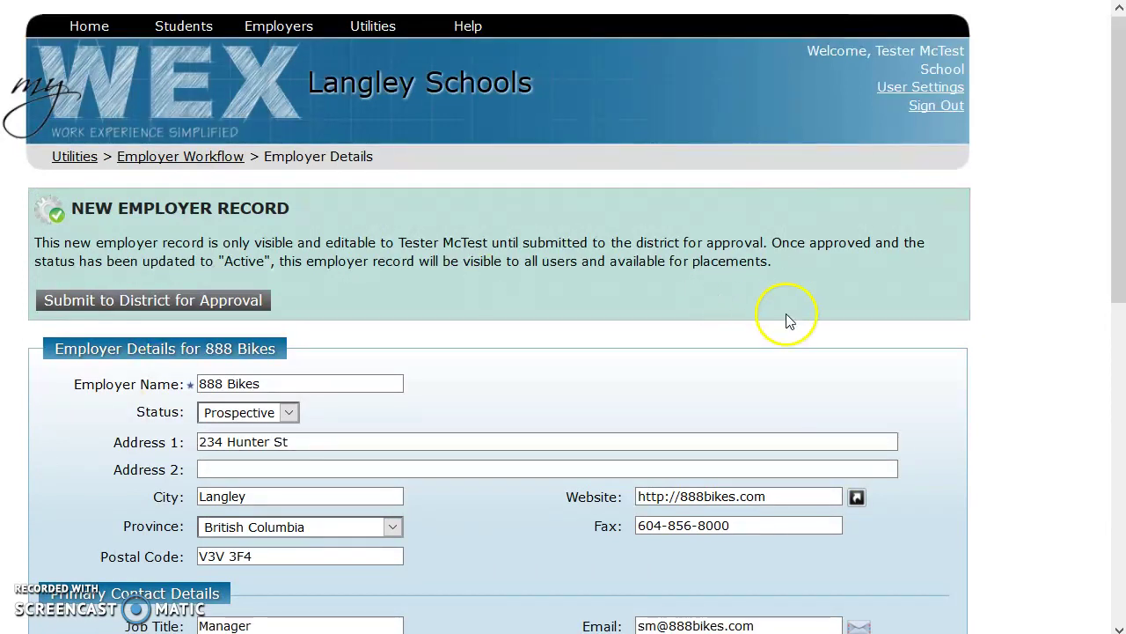
- Review all sections of the 888 Bikes record, from Basic and Activities through Documents and Placements, before submission
drag(1112, 176, 1067, 469)
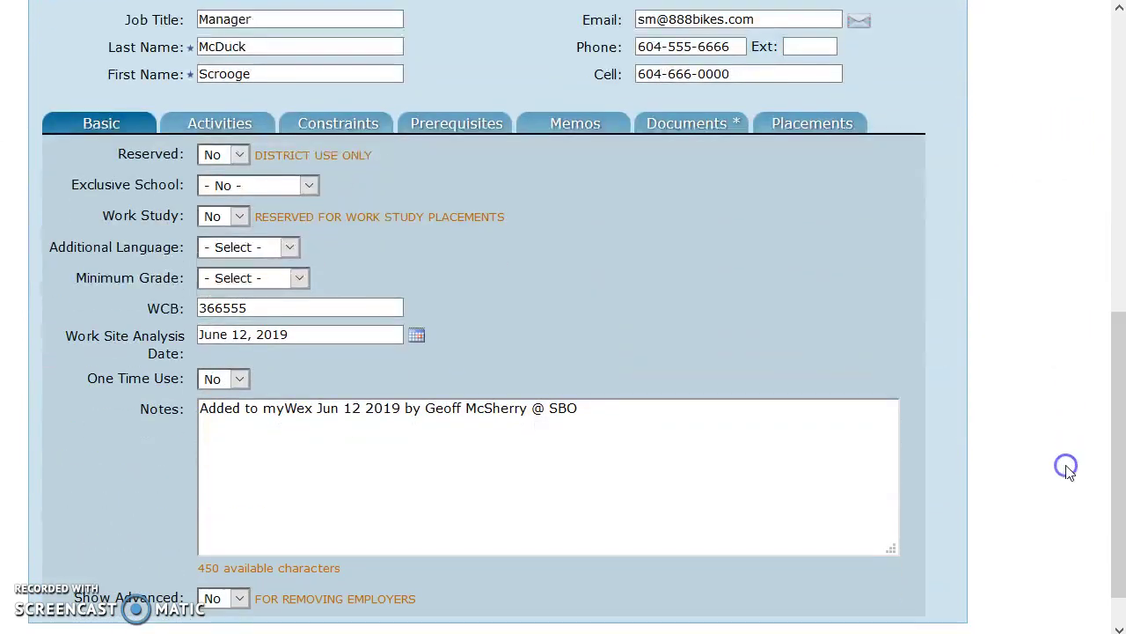
click(236, 131)
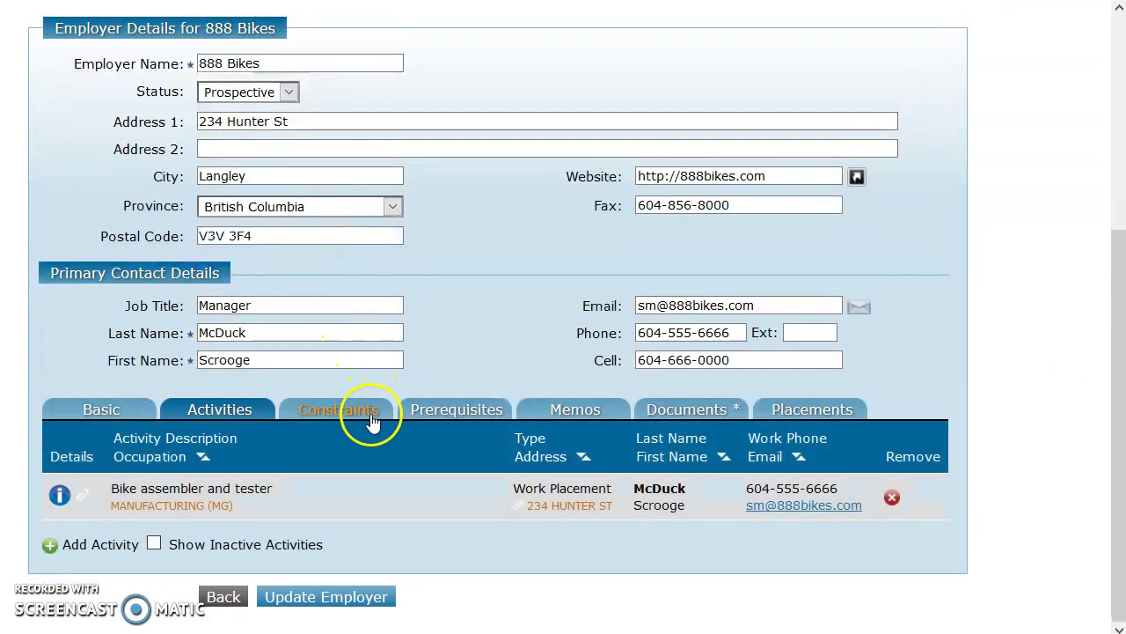
click(369, 409)
click(458, 412)
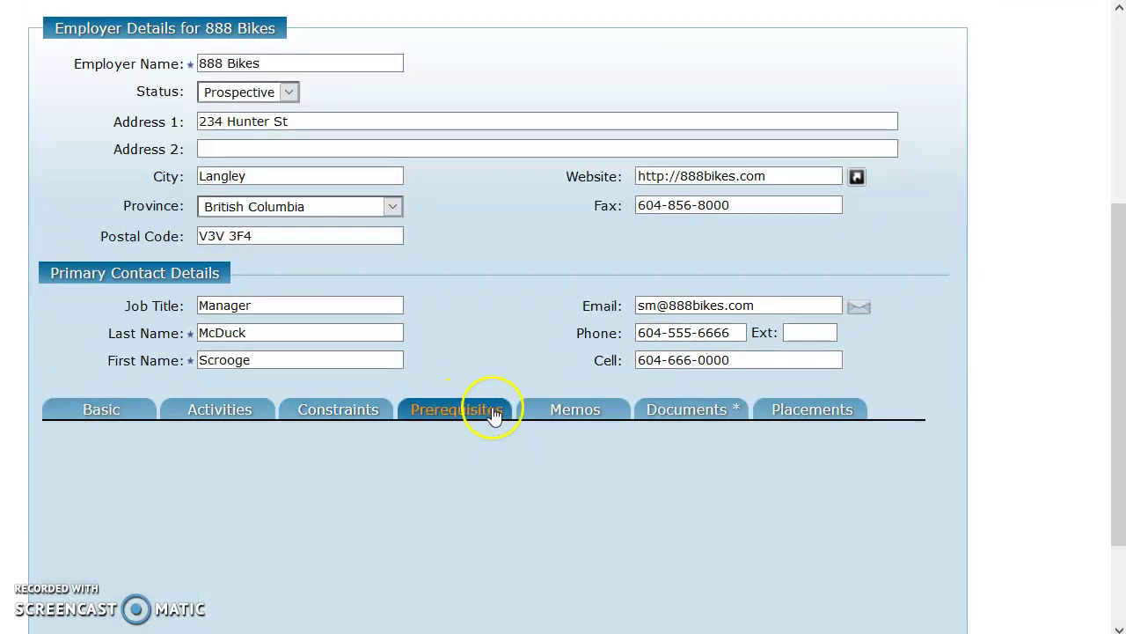
click(560, 415)
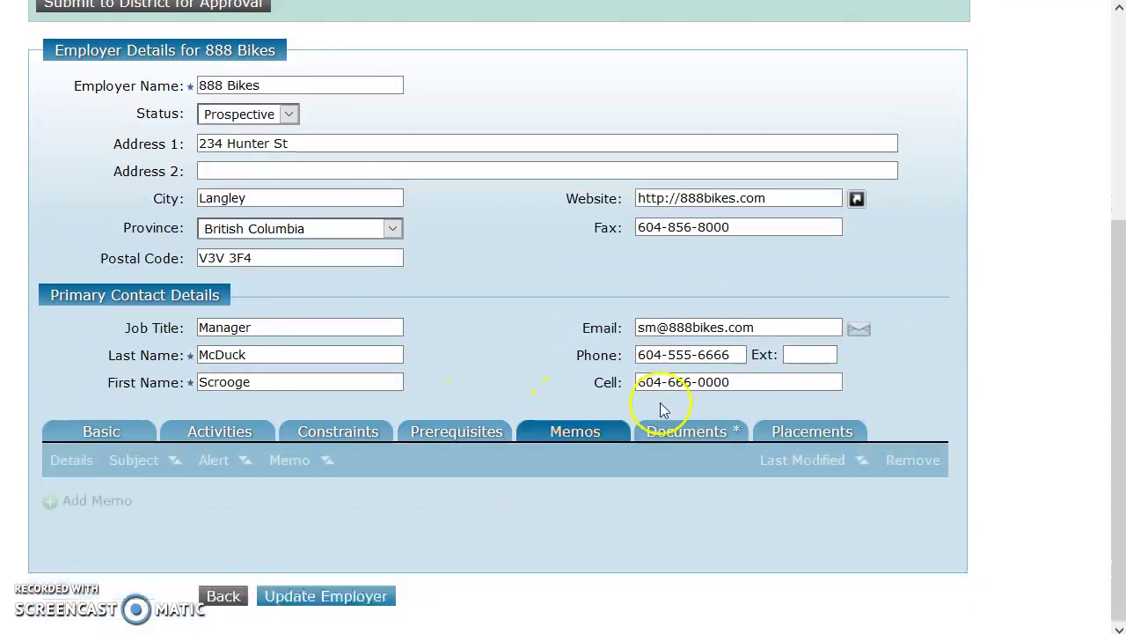
click(687, 475)
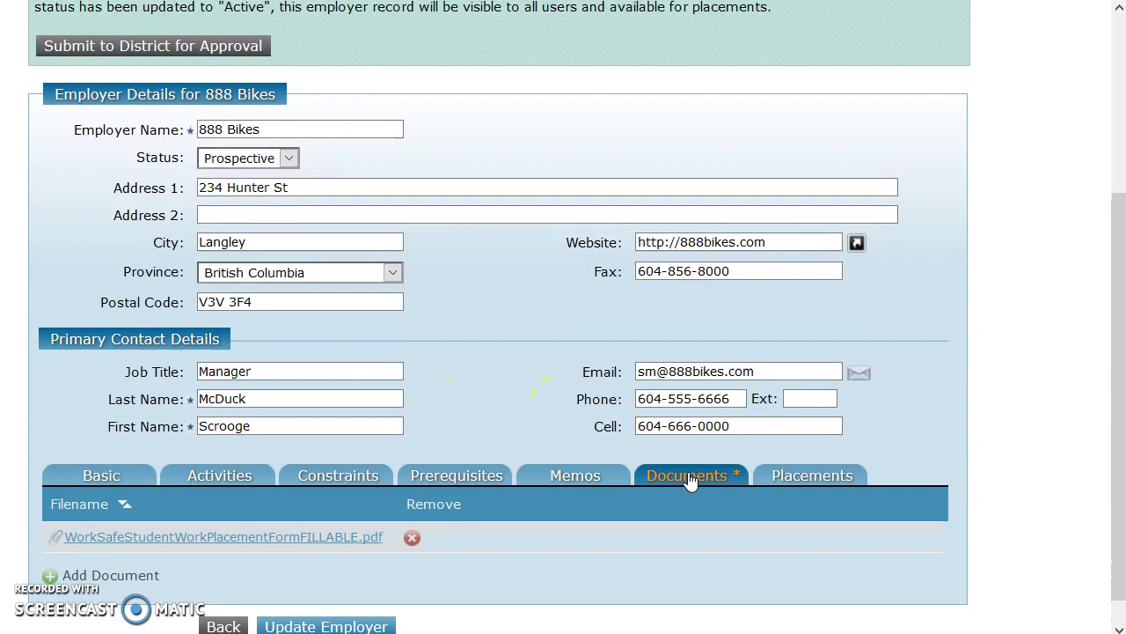
click(796, 476)
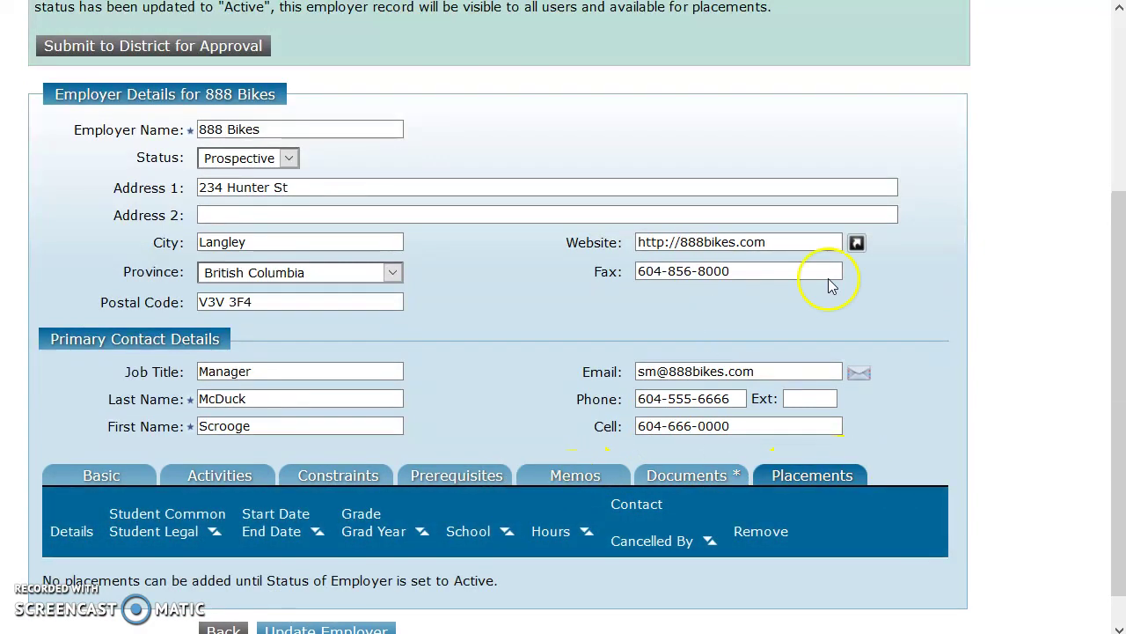
- Submit the 888 Bikes employer record and its associated activities to the district for approval
drag(1119, 221, 1098, 44)
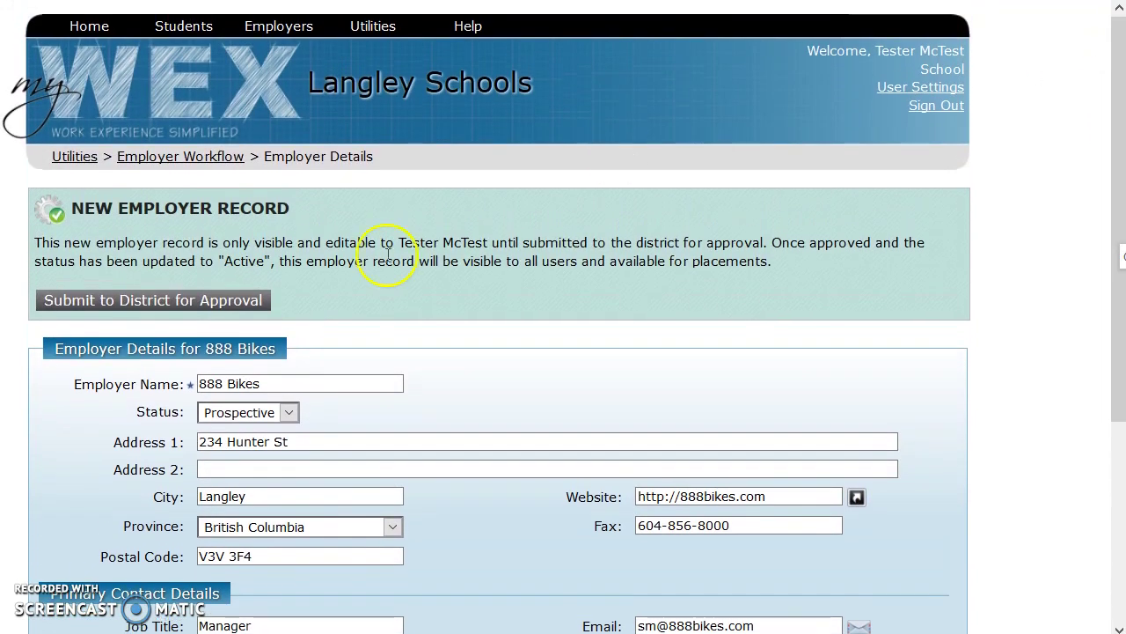
click(201, 304)
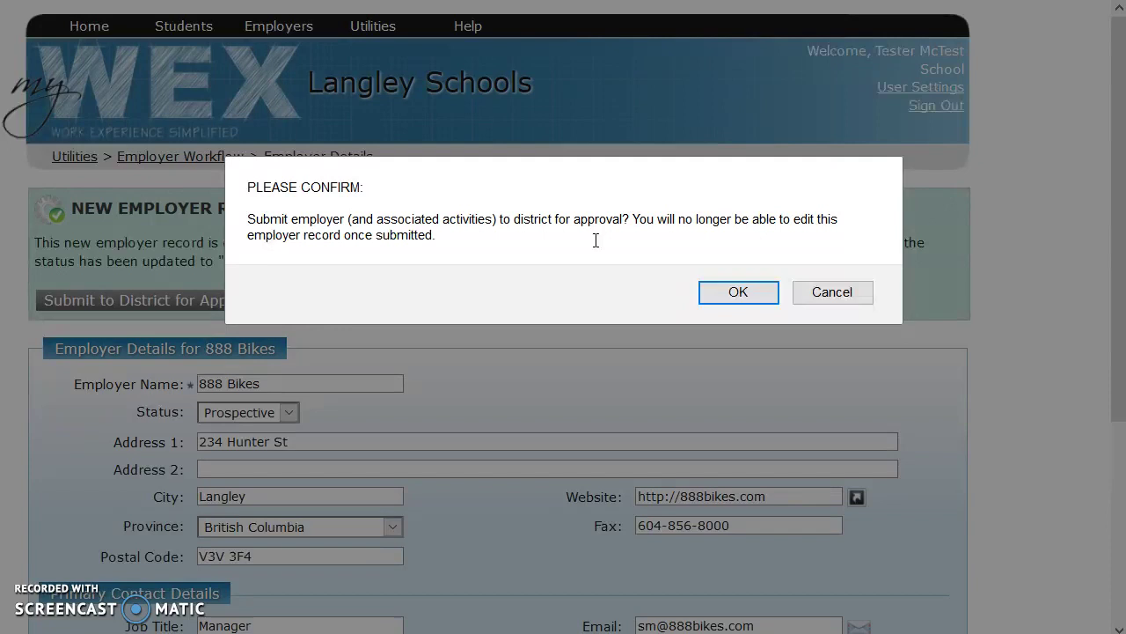
click(738, 298)
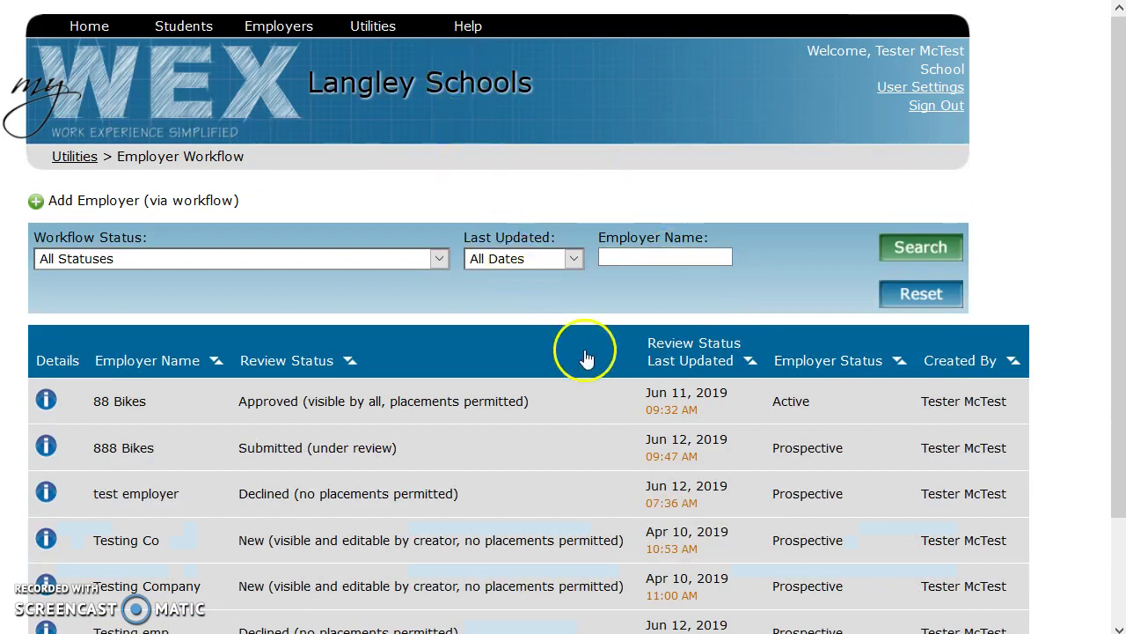
- Search the Employer Workflow again to check the review status of 888 Bikes
mouse_move(395, 25)
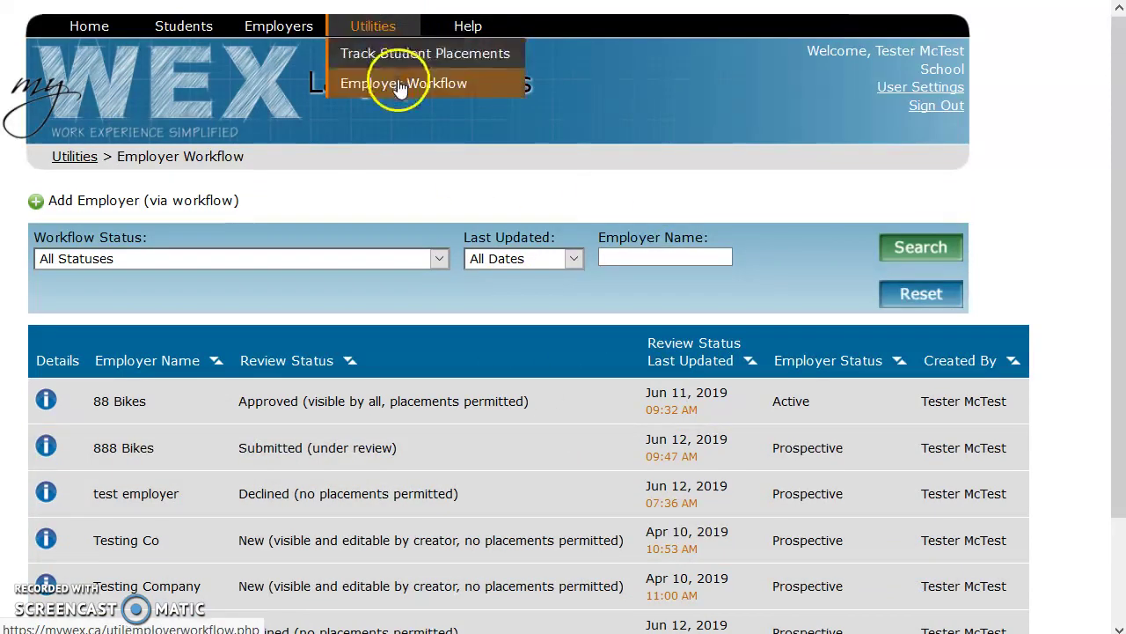
click(390, 85)
click(921, 251)
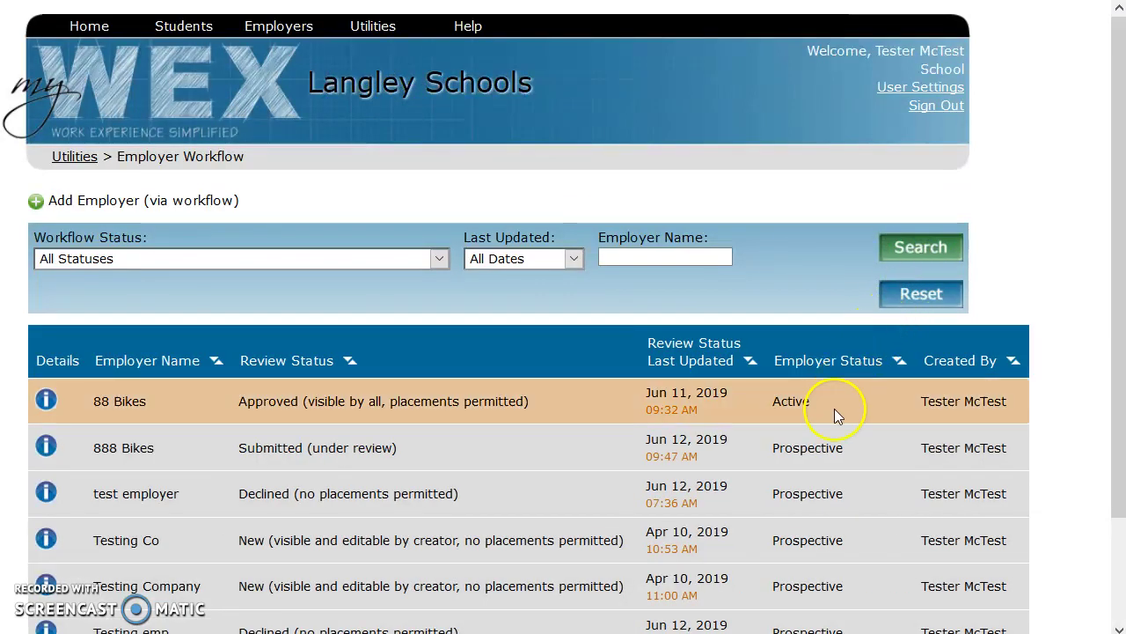